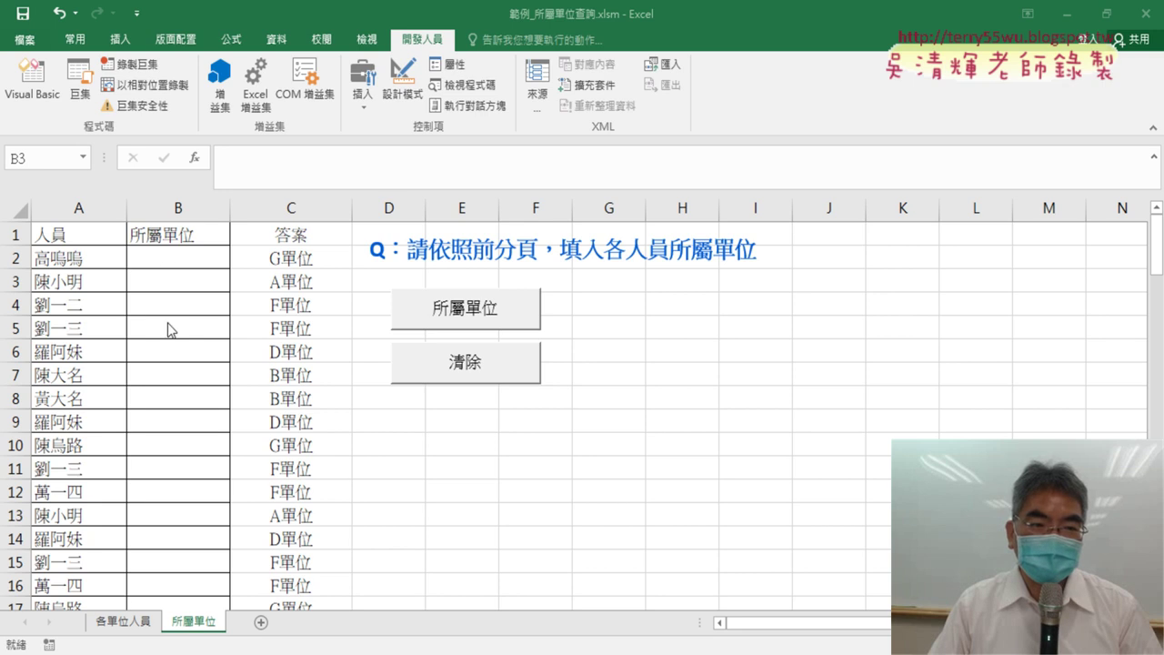
Run the unit-filling macro, then clear the filled-in units from column B
{"action": "left_click", "coordinate": [461, 318]}
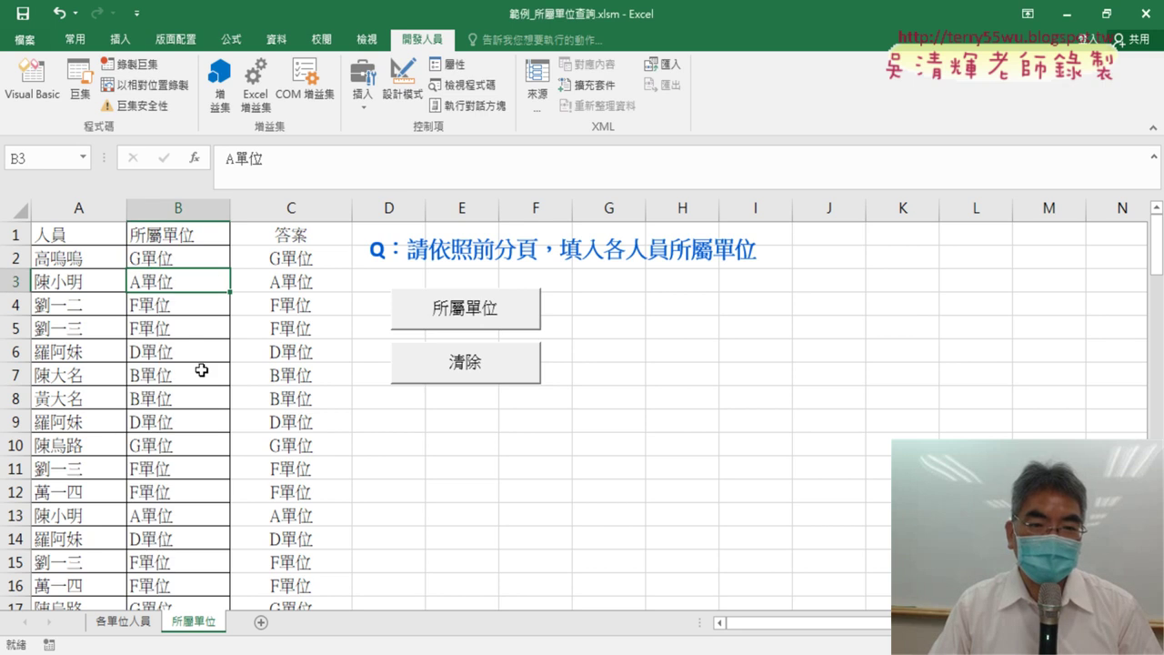
{"action": "left_click", "coordinate": [509, 373]}
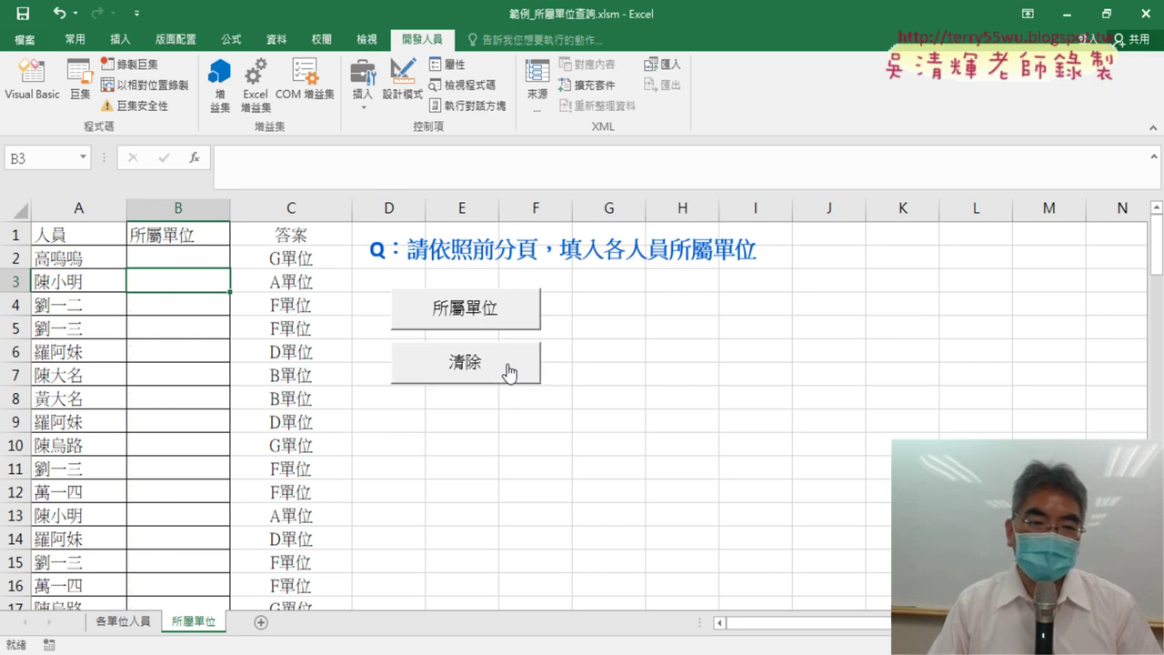
{"action": "left_click", "coordinate": [481, 325]}
{"action": "left_click", "coordinate": [464, 362]}
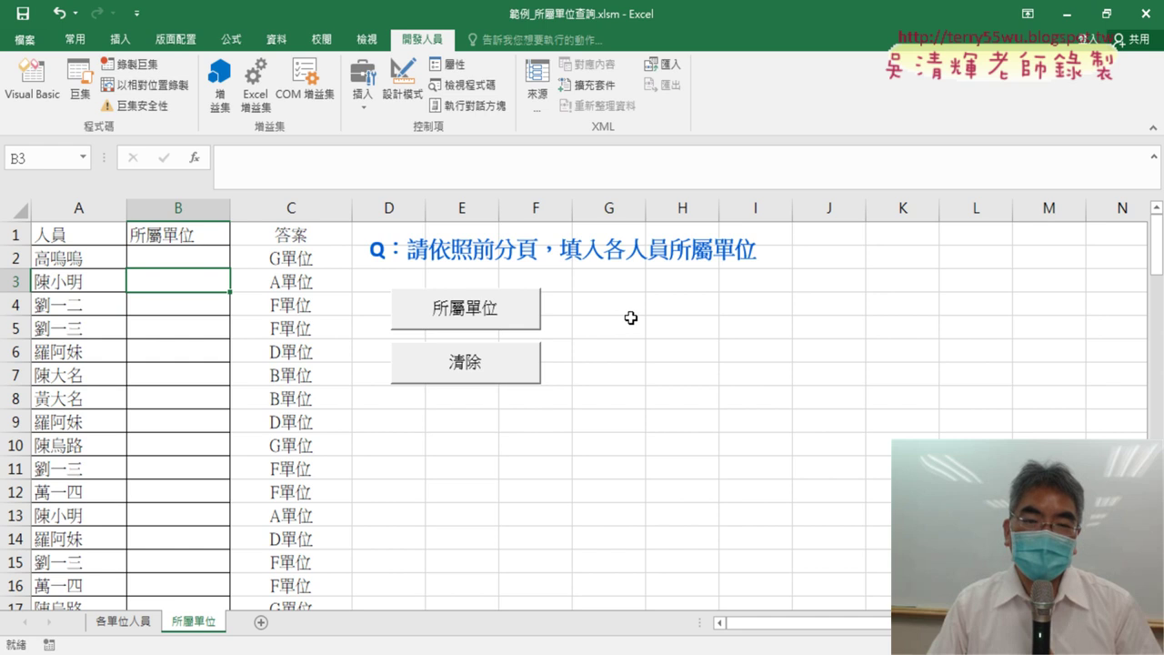
{"action": "left_click", "coordinate": [616, 318]}
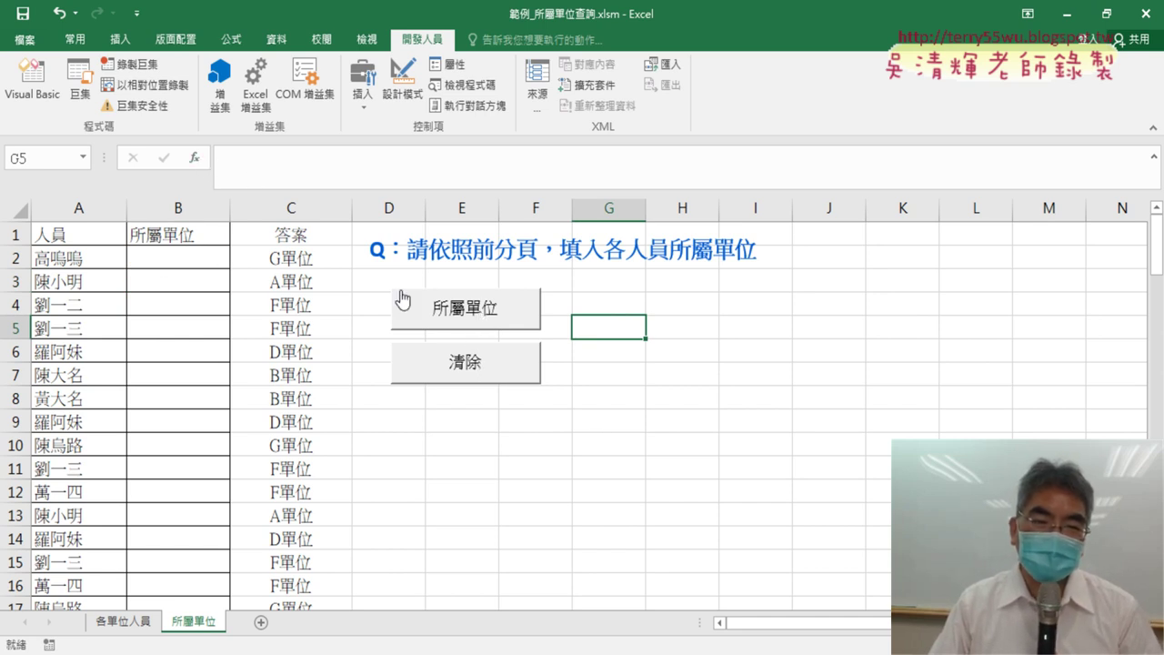
{"action": "left_click", "coordinate": [470, 316]}
Draw red annotations highlighting the unit-filling macro, then erase them
{"action": "left_click_drag", "start_coordinate": [528, 326], "coordinate": [513, 358]}
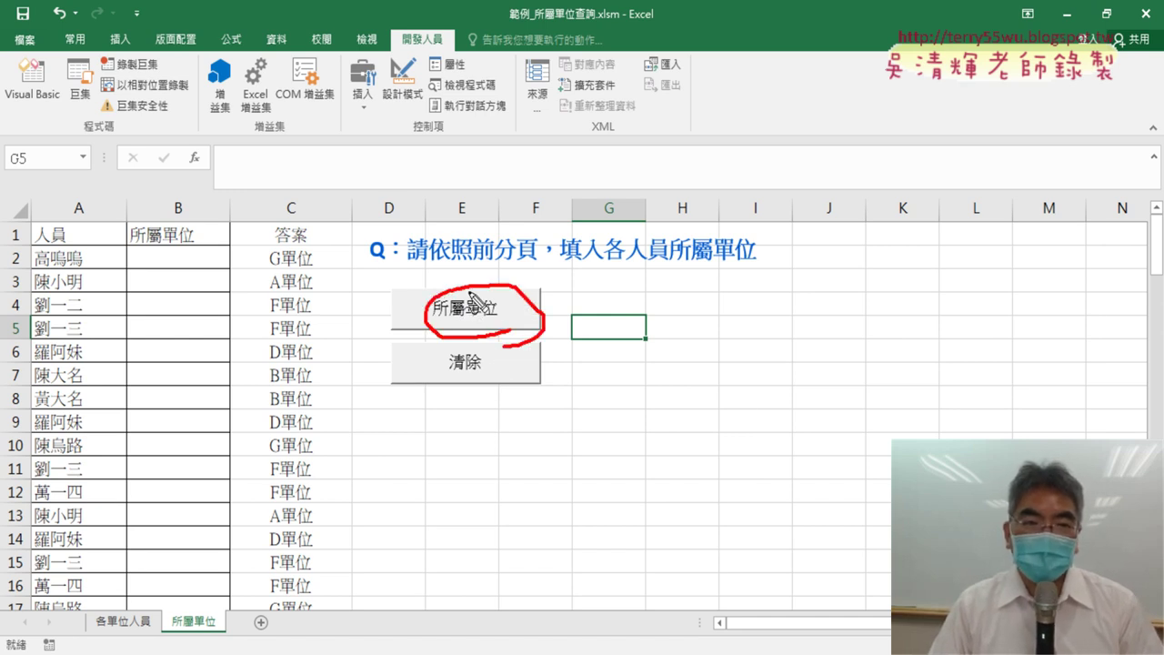
{"action": "mouse_move", "coordinate": [198, 178]}
{"action": "left_mouse_down"}
{"action": "mouse_move", "coordinate": [181, 179]}
{"action": "mouse_move", "coordinate": [217, 165]}
{"action": "left_mouse_up"}
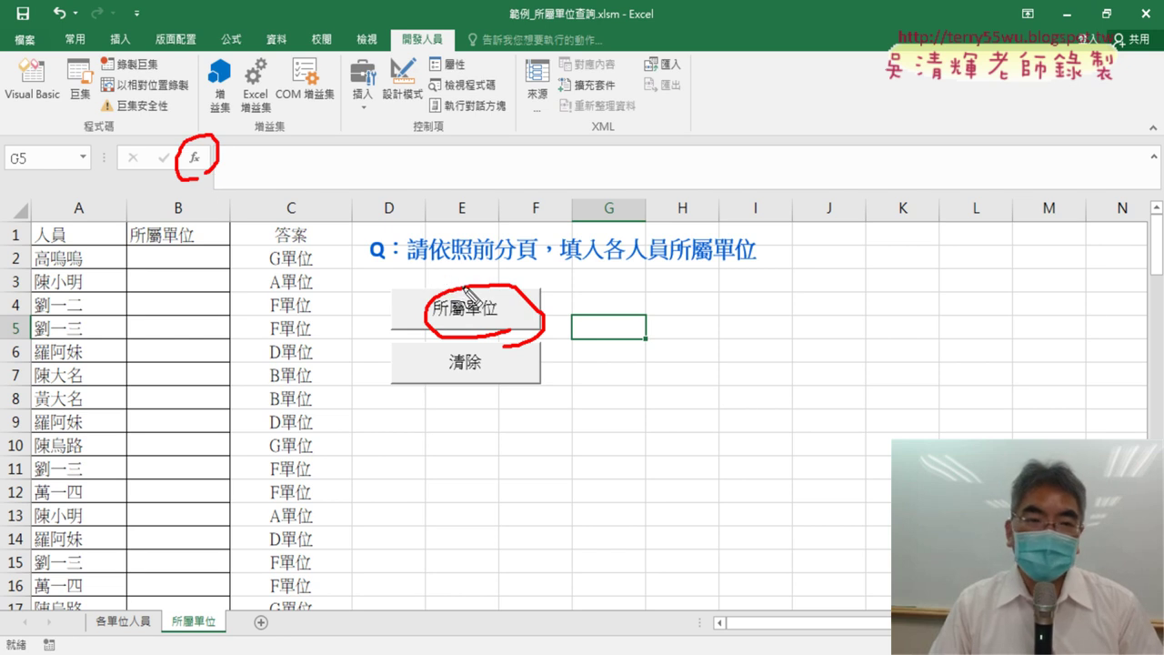
{"action": "mouse_move", "coordinate": [465, 290]}
{"action": "left_mouse_down"}
{"action": "mouse_move", "coordinate": [226, 168]}
{"action": "mouse_move", "coordinate": [248, 155]}
{"action": "left_mouse_up"}
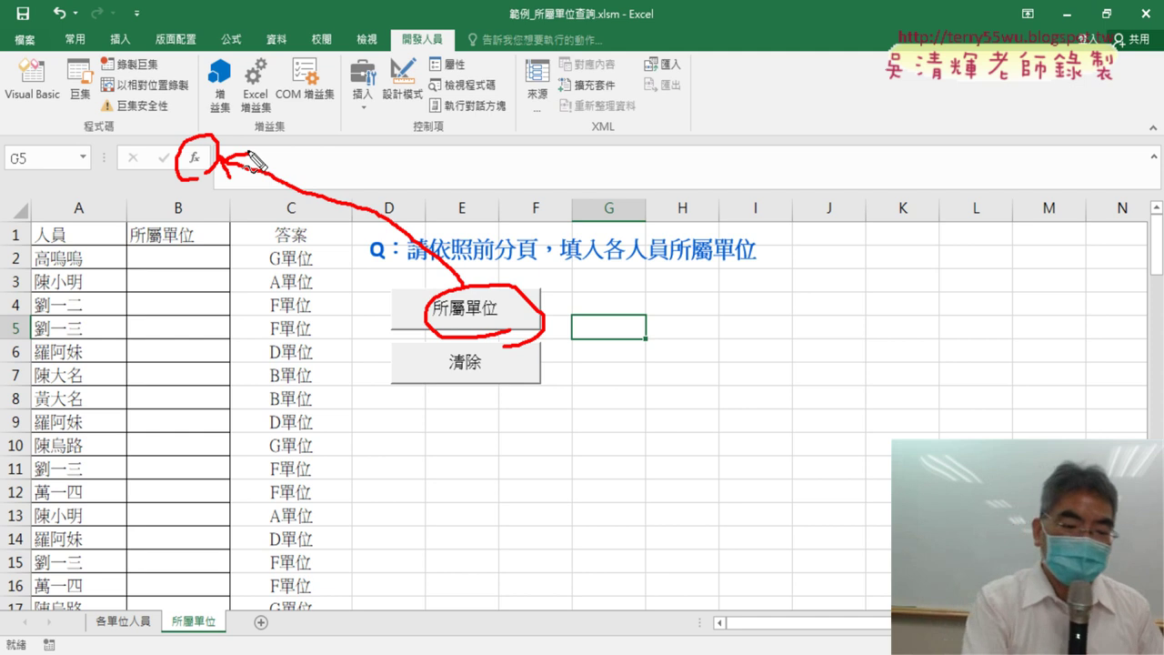
{"action": "key", "text": "Escape"}
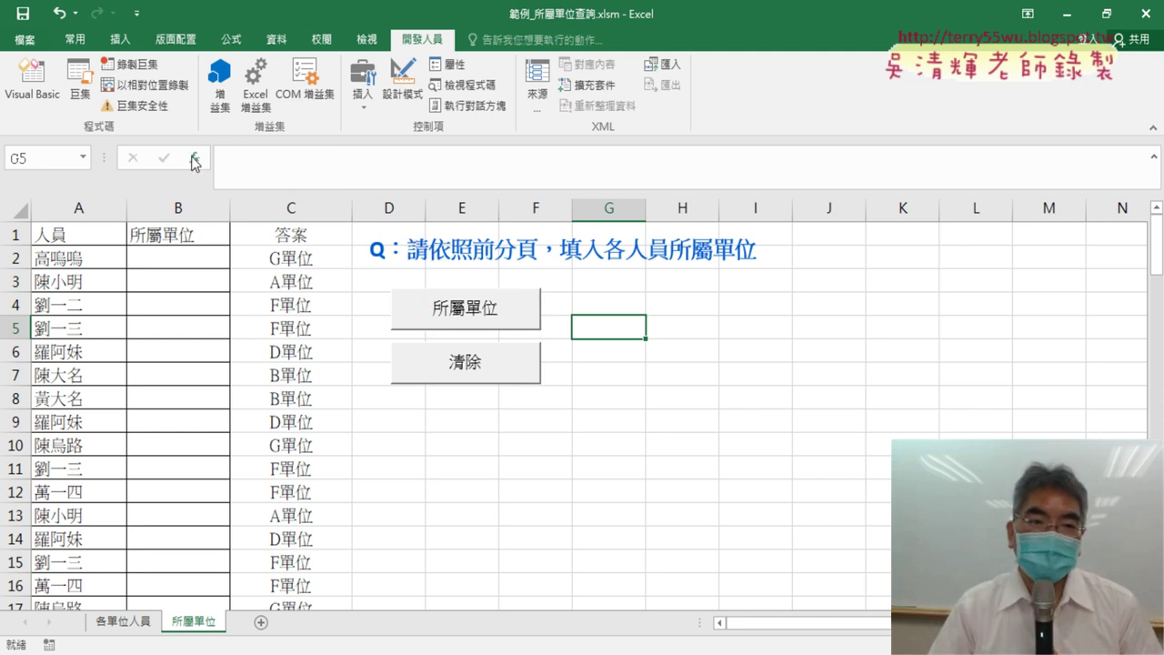
Try the user-defined unit lookup function with A2 as the person argument, then cancel
{"action": "left_click", "coordinate": [194, 160]}
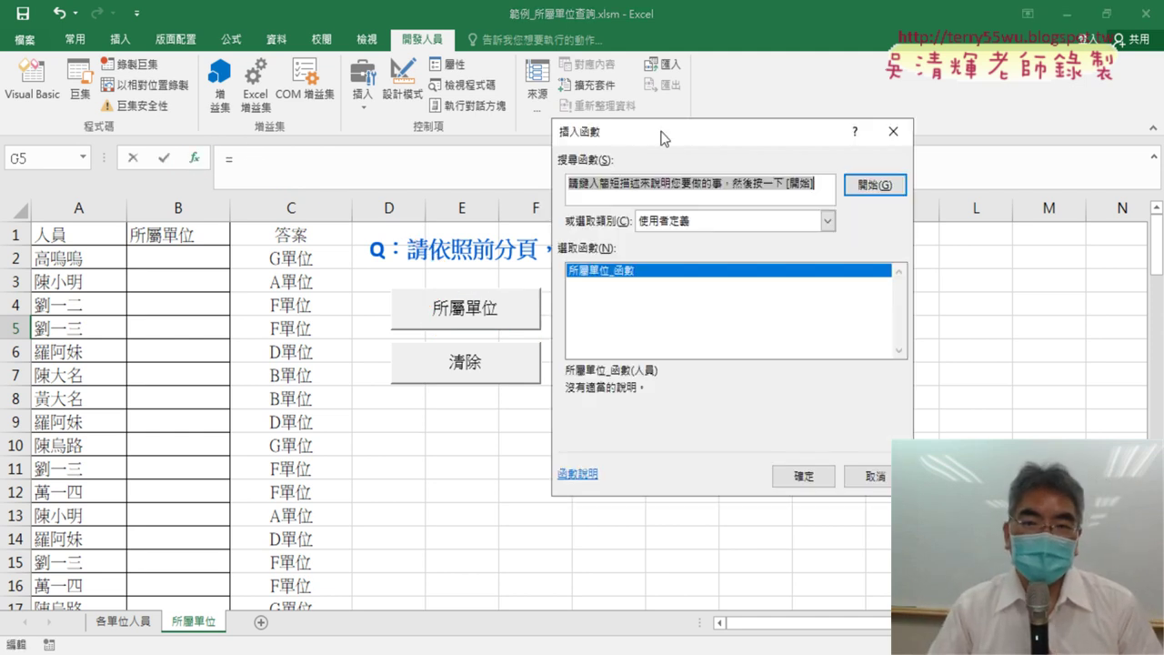
{"action": "left_click_drag", "start_coordinate": [661, 132], "coordinate": [378, 75]}
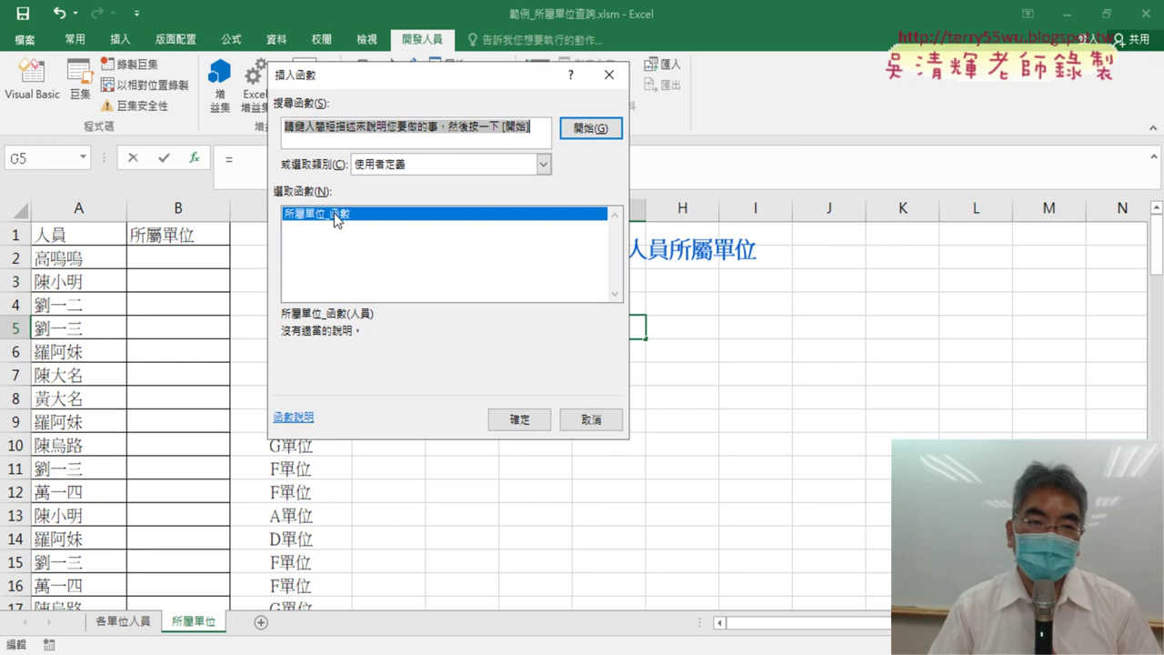
{"action": "left_click", "coordinate": [501, 419]}
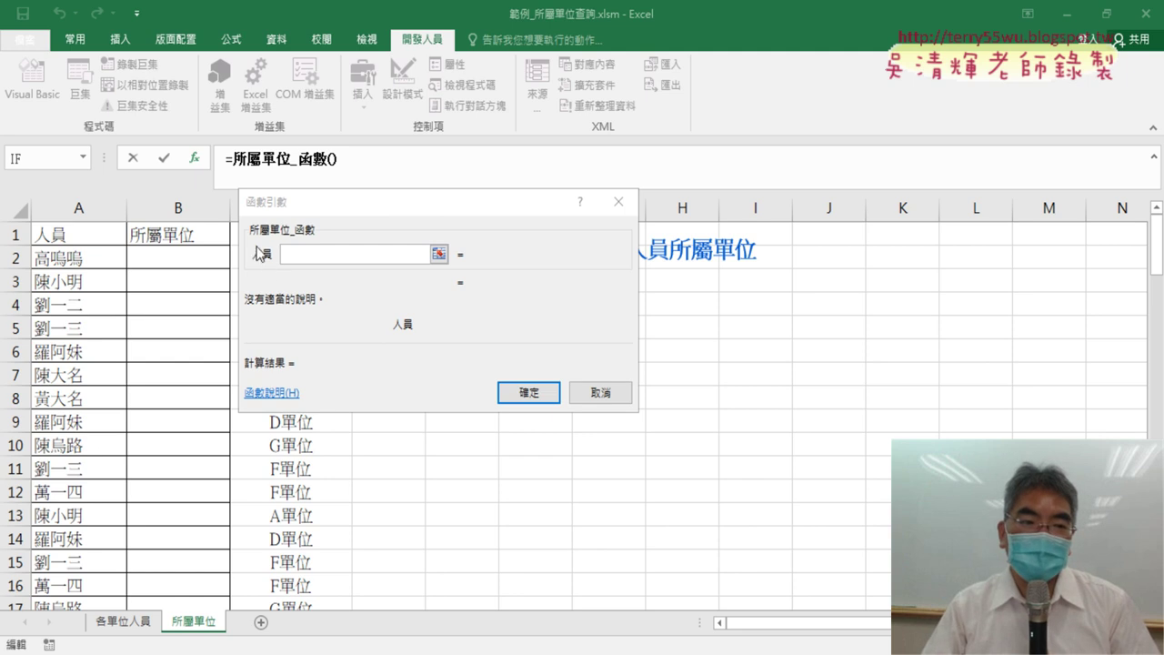
{"action": "left_click", "coordinate": [88, 258]}
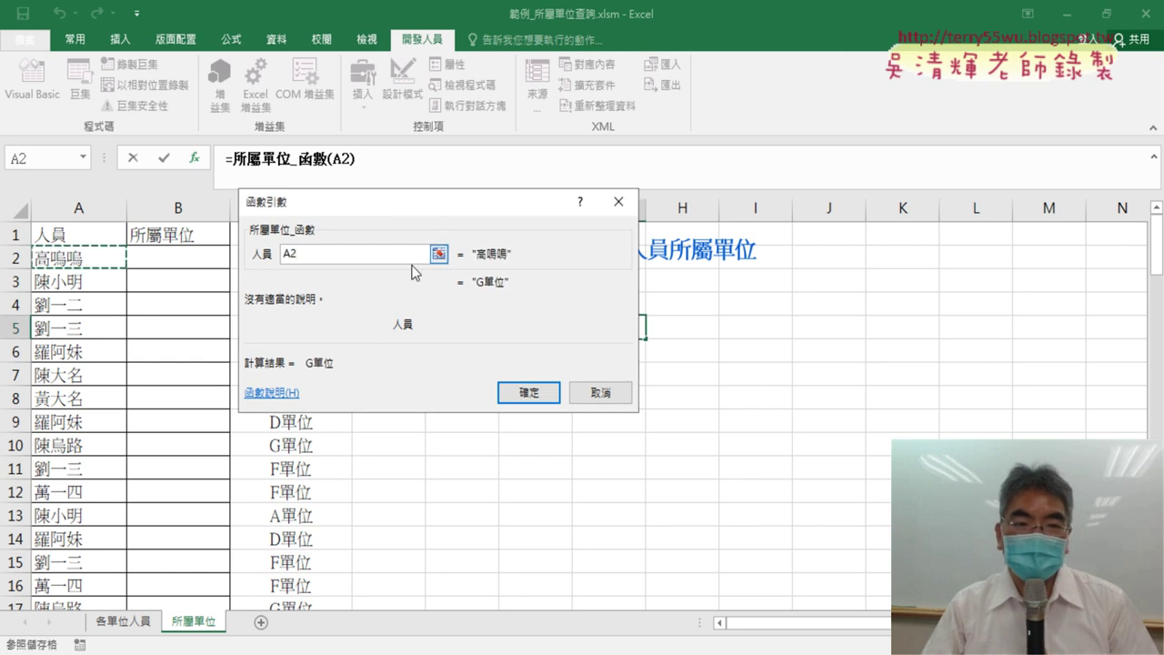
{"action": "left_click_drag", "start_coordinate": [479, 212], "coordinate": [564, 197]}
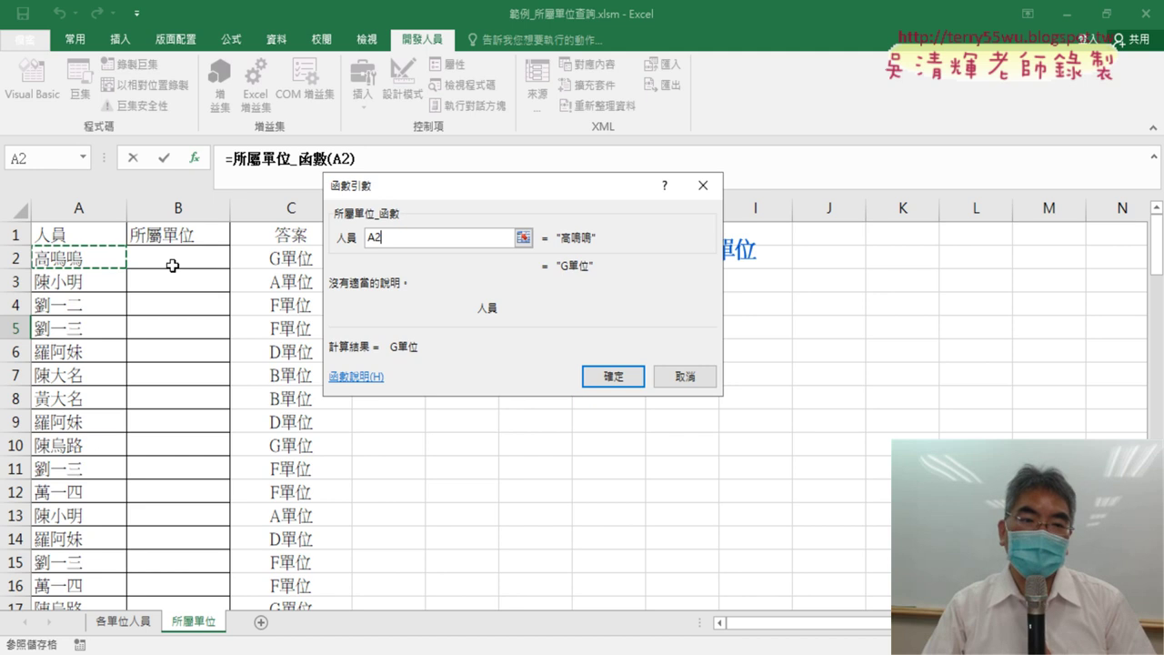
{"action": "left_click", "coordinate": [685, 376]}
Start a function in B2 and show the 使用者定義 category in the category list
{"action": "left_click", "coordinate": [212, 260]}
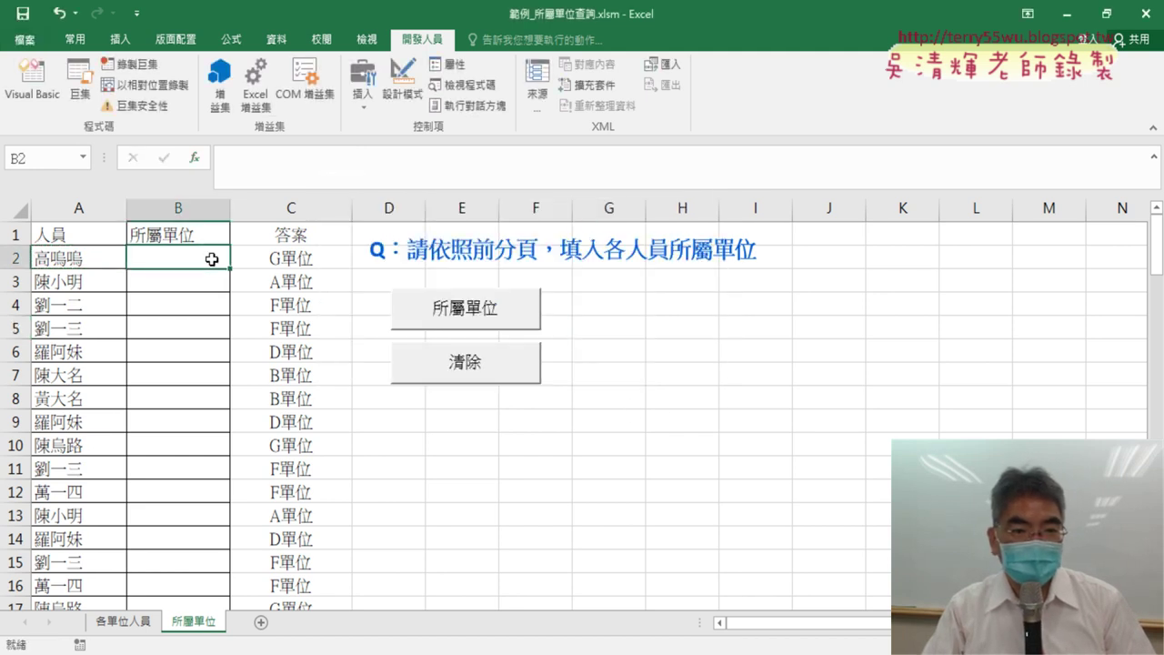
{"action": "left_click", "coordinate": [196, 158]}
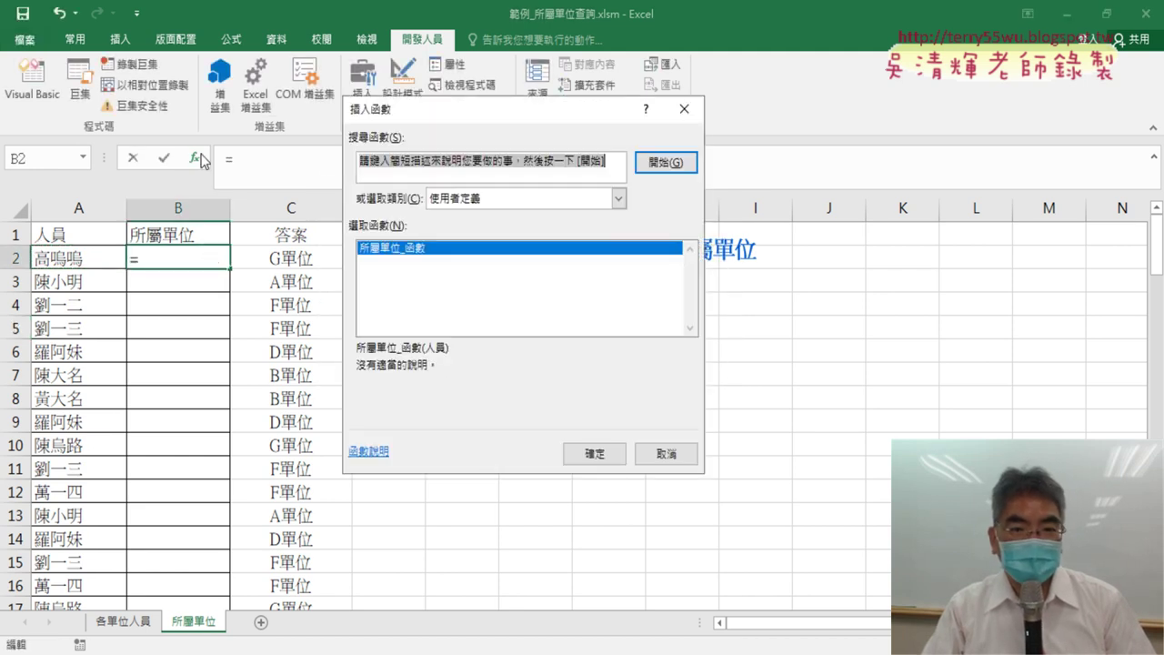
{"action": "left_click", "coordinate": [512, 198]}
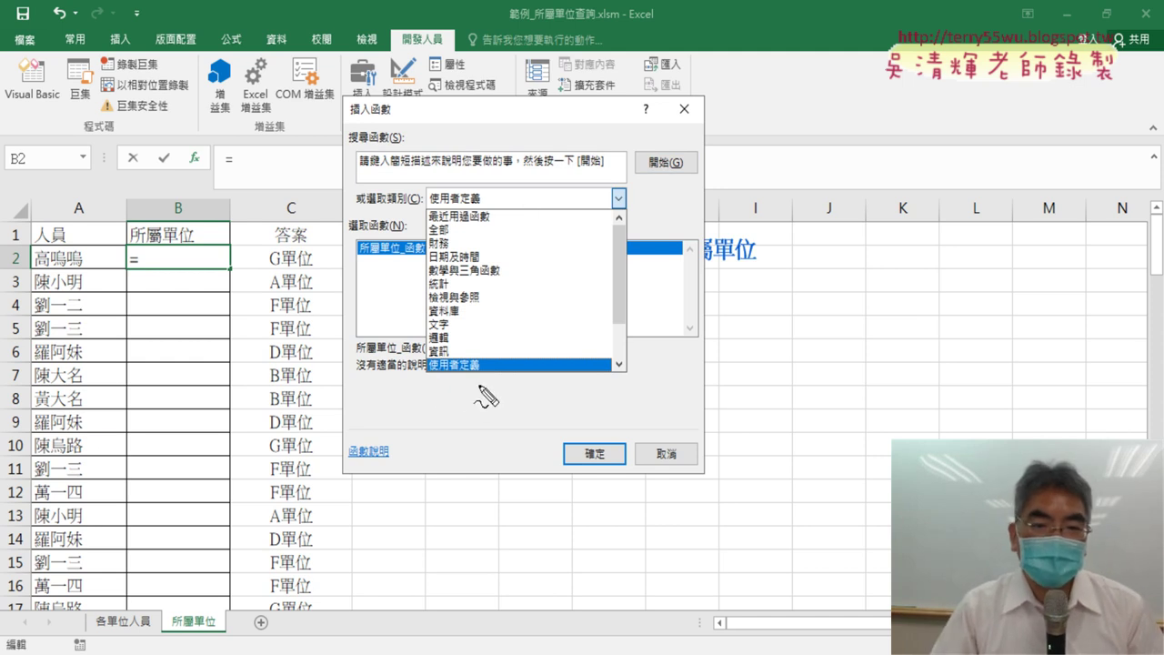
{"action": "left_click_drag", "start_coordinate": [475, 383], "coordinate": [497, 364]}
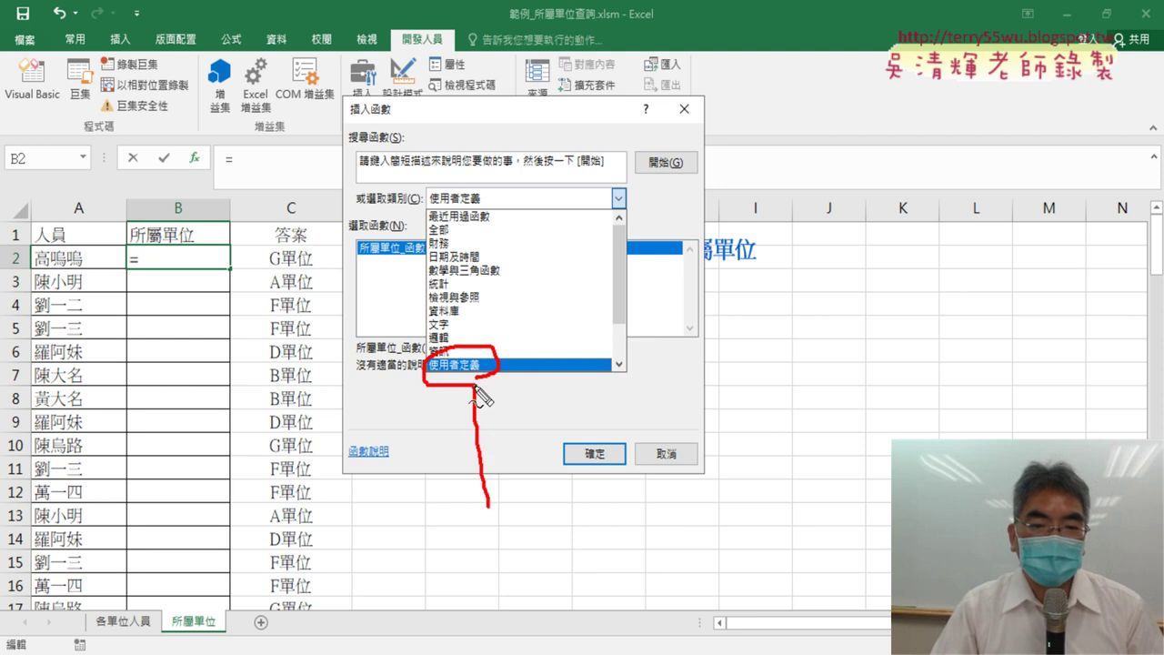
{"action": "mouse_move", "coordinate": [489, 507]}
{"action": "left_mouse_down"}
{"action": "mouse_move", "coordinate": [445, 421]}
{"action": "mouse_move", "coordinate": [552, 426]}
{"action": "left_mouse_up"}
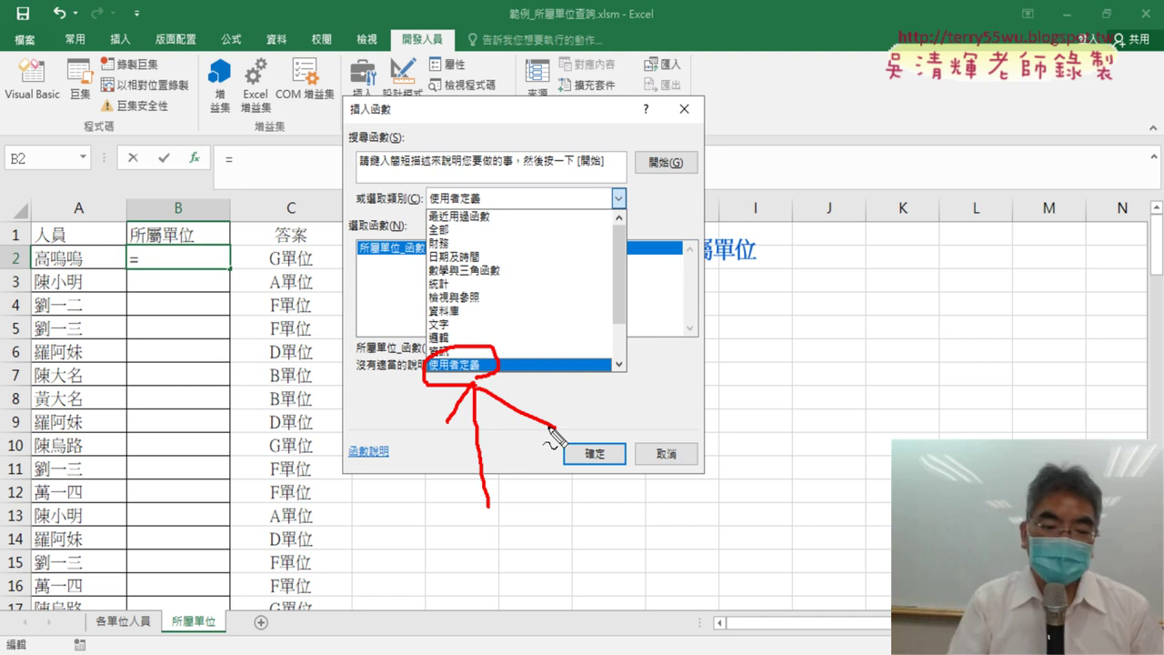
{"action": "key", "text": "Escape"}
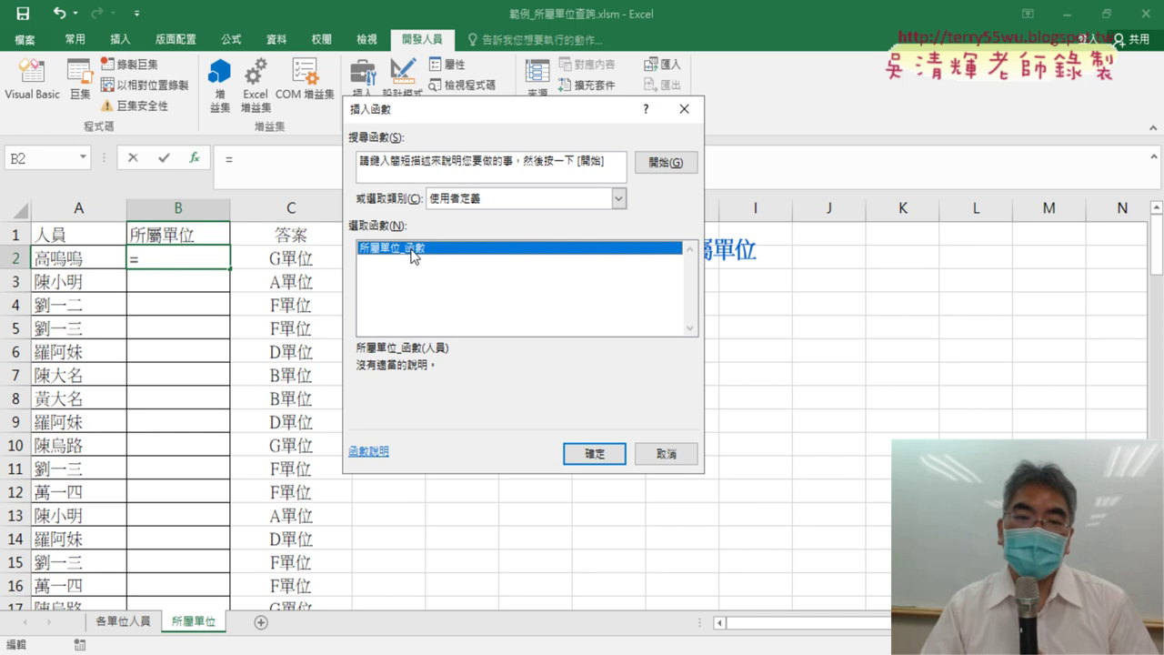
Enter =所屬單位_函數(A2) in B2, fill it down column B, then delete the results
{"action": "left_click", "coordinate": [596, 451]}
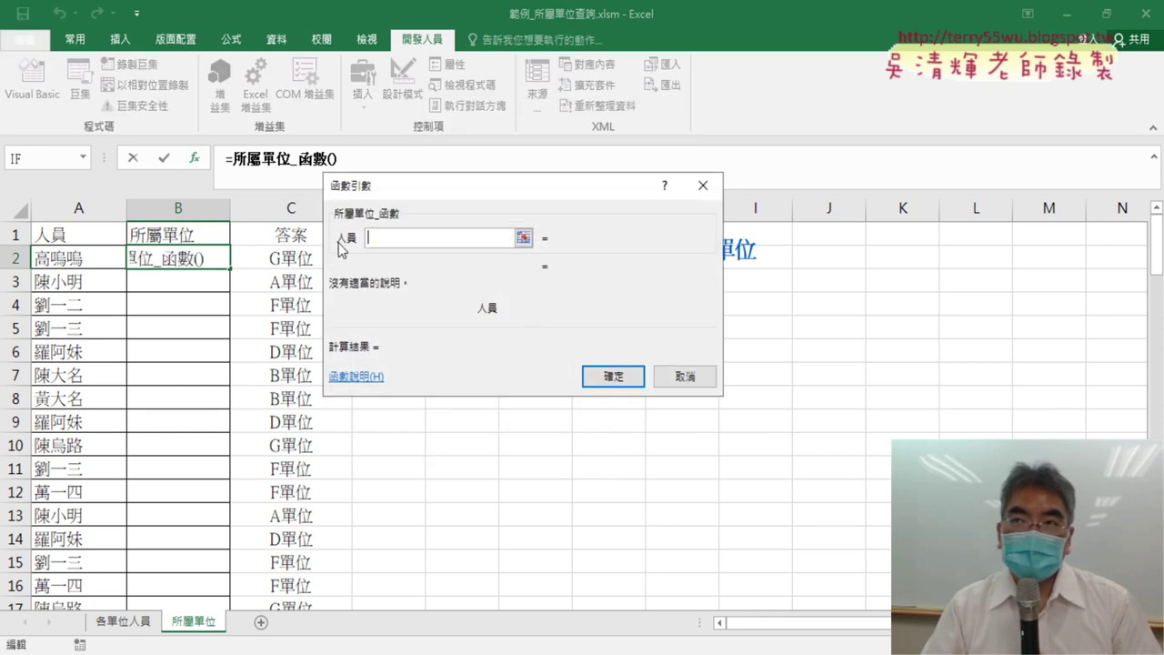
{"action": "left_click", "coordinate": [82, 259]}
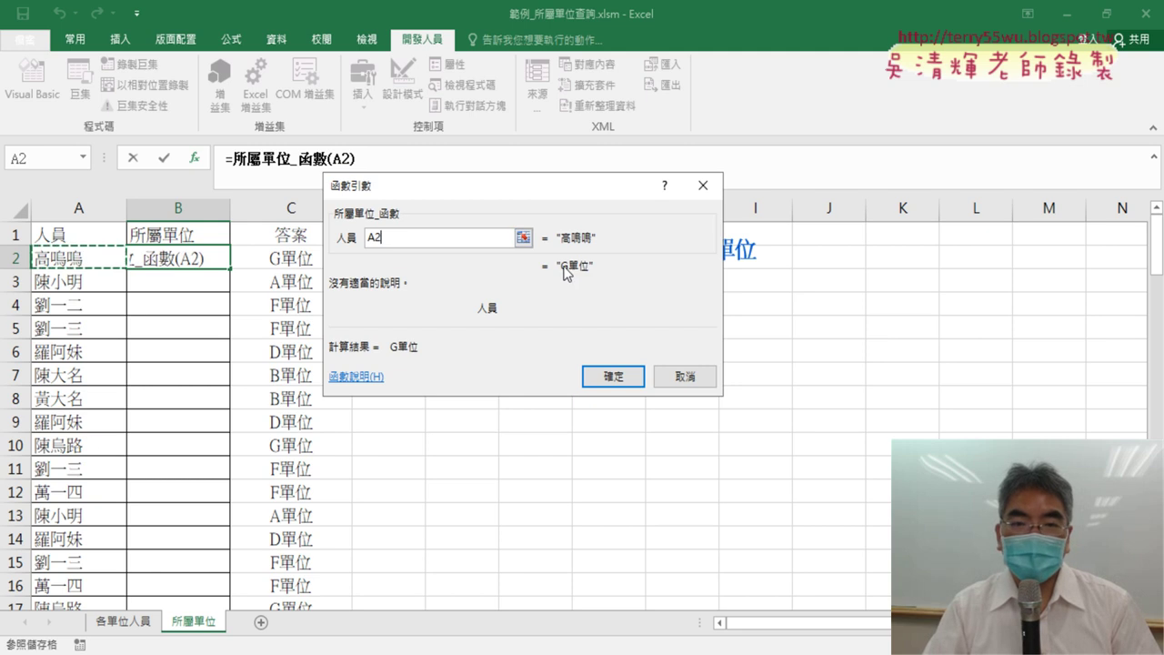
{"action": "left_click", "coordinate": [624, 373]}
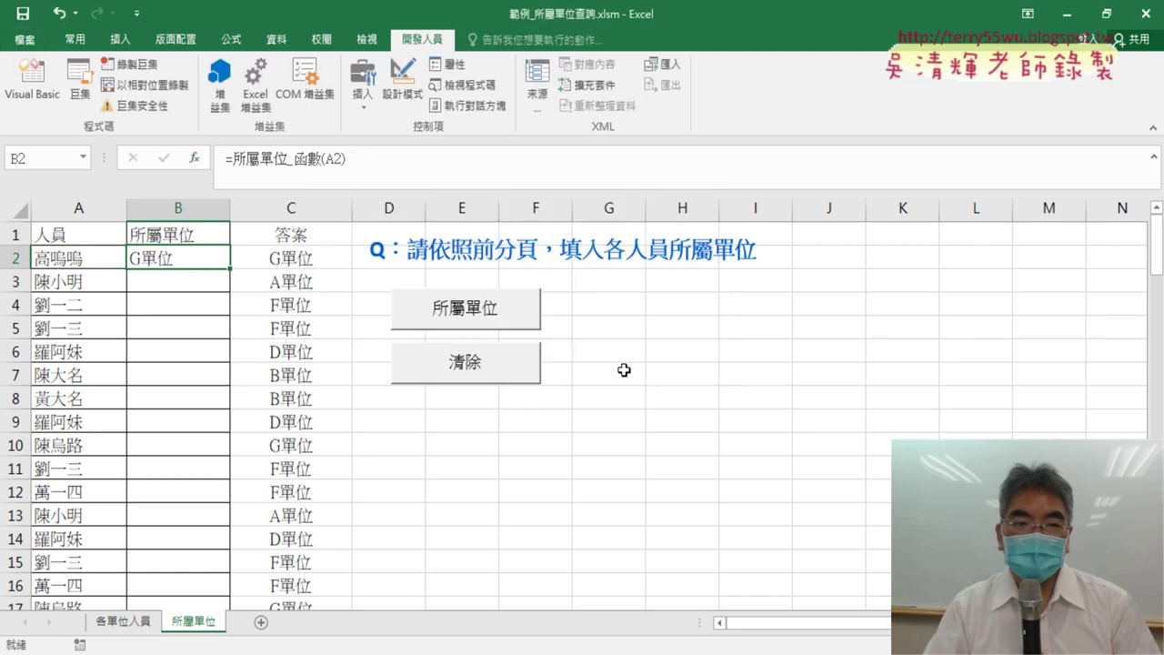
{"action": "double_click", "coordinate": [230, 269]}
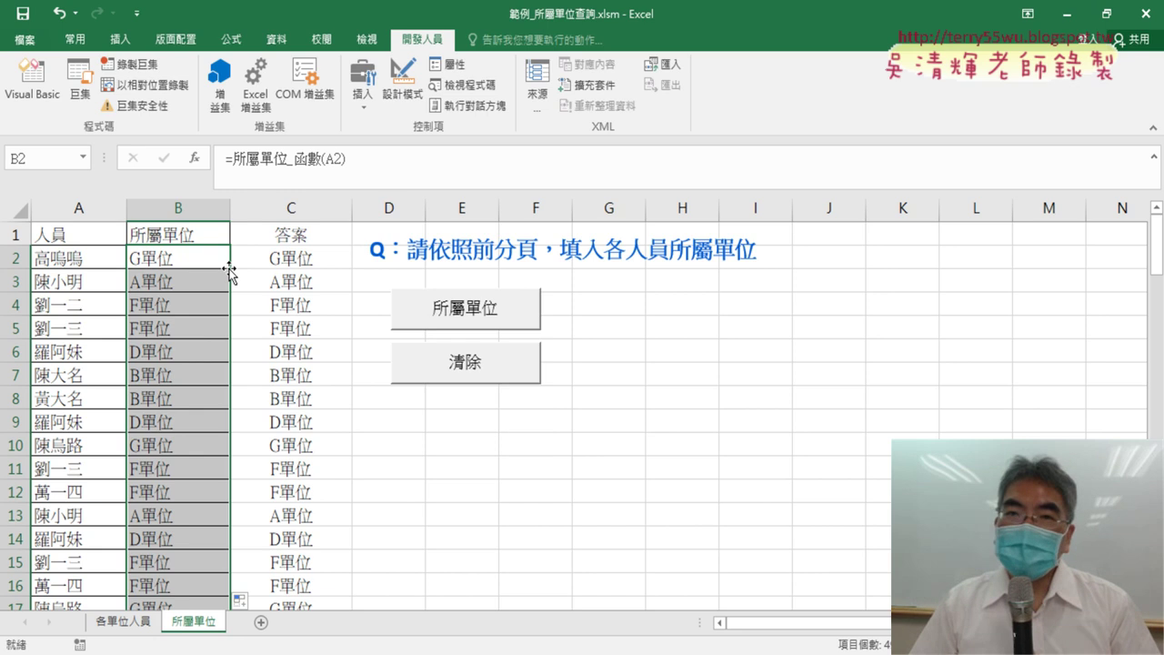
{"action": "key", "text": "Delete"}
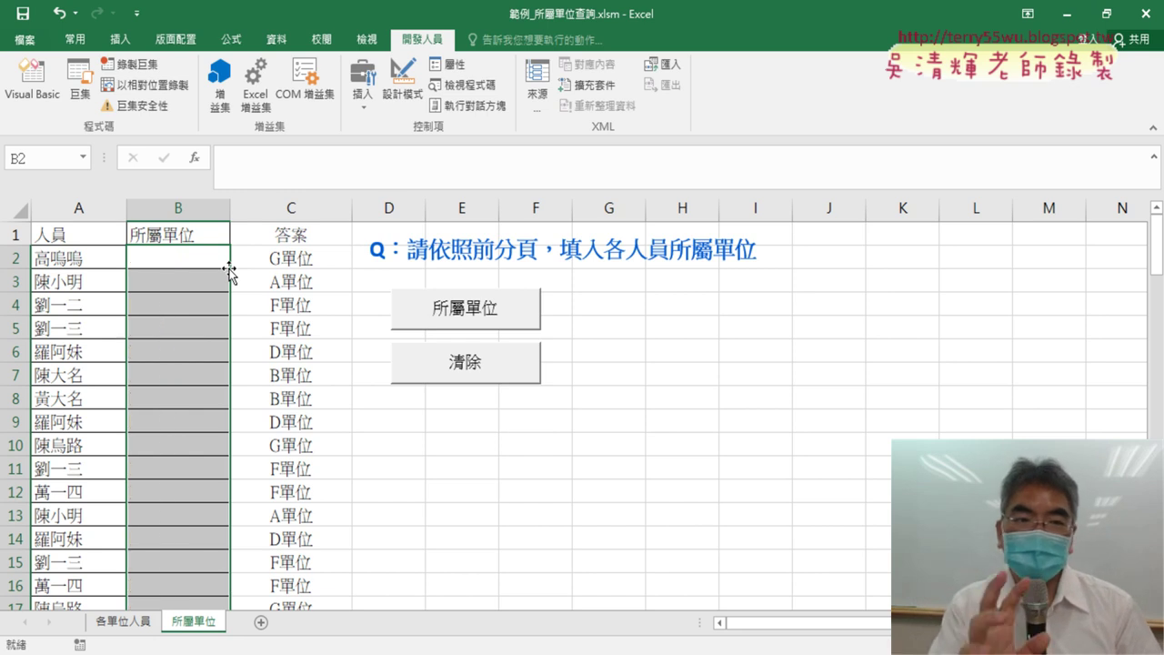
Reopen Insert Function on B2 with the user-defined category, then cancel without inserting
{"action": "left_click", "coordinate": [194, 158]}
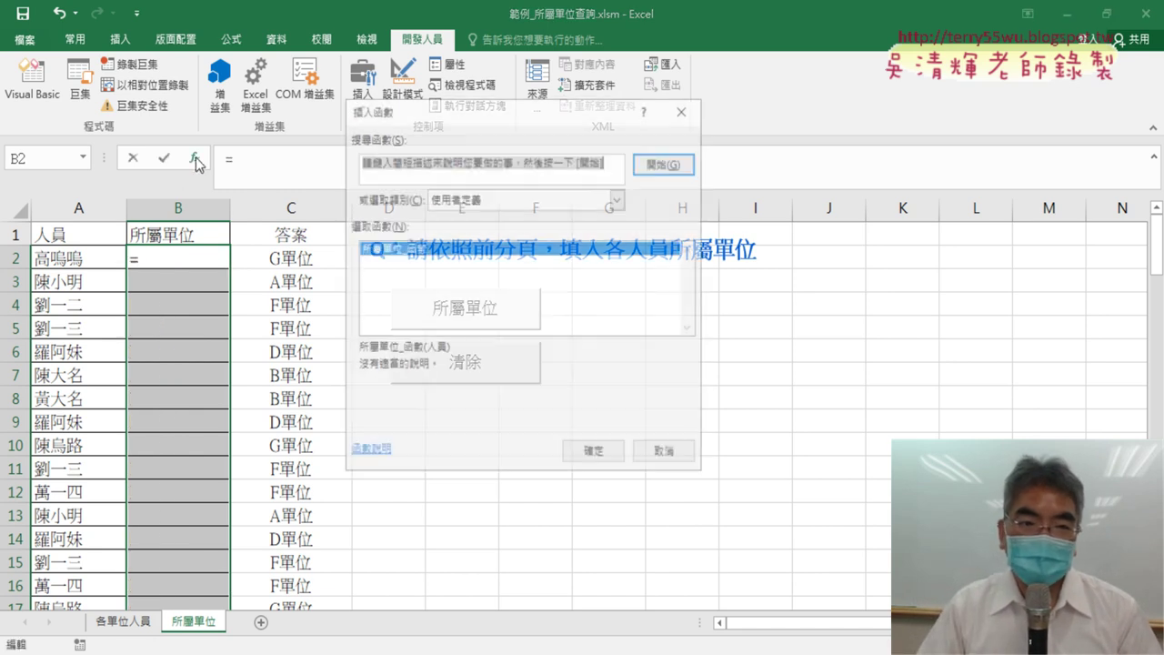
{"action": "left_click", "coordinate": [497, 202]}
{"action": "left_click", "coordinate": [498, 202]}
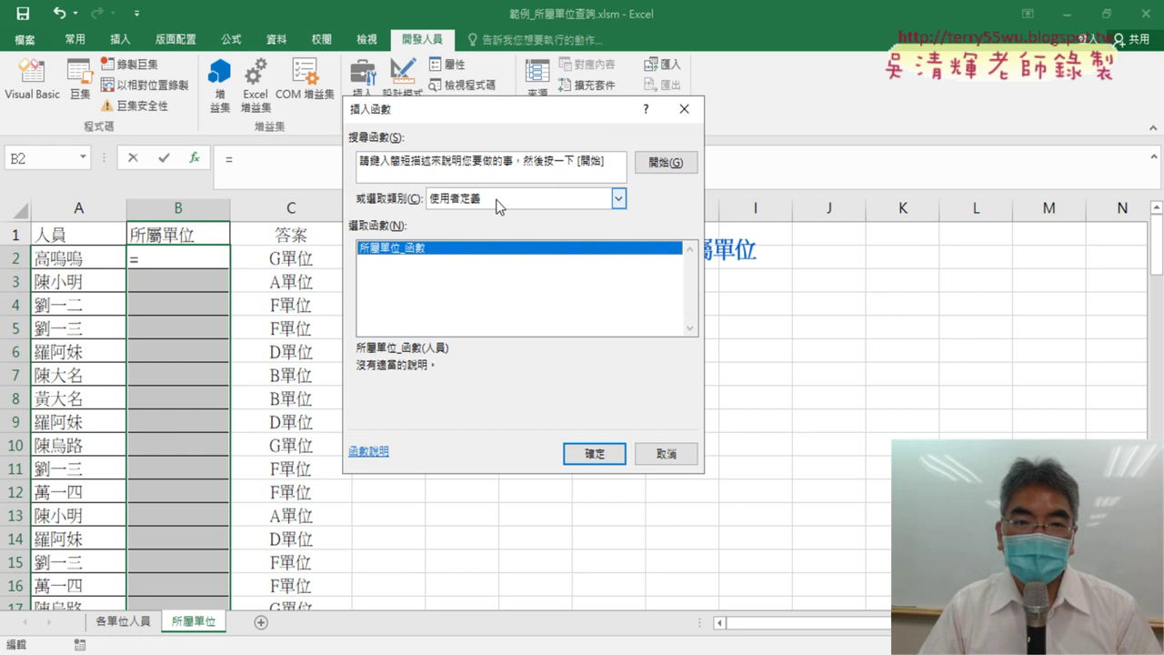
{"action": "left_click", "coordinate": [683, 463]}
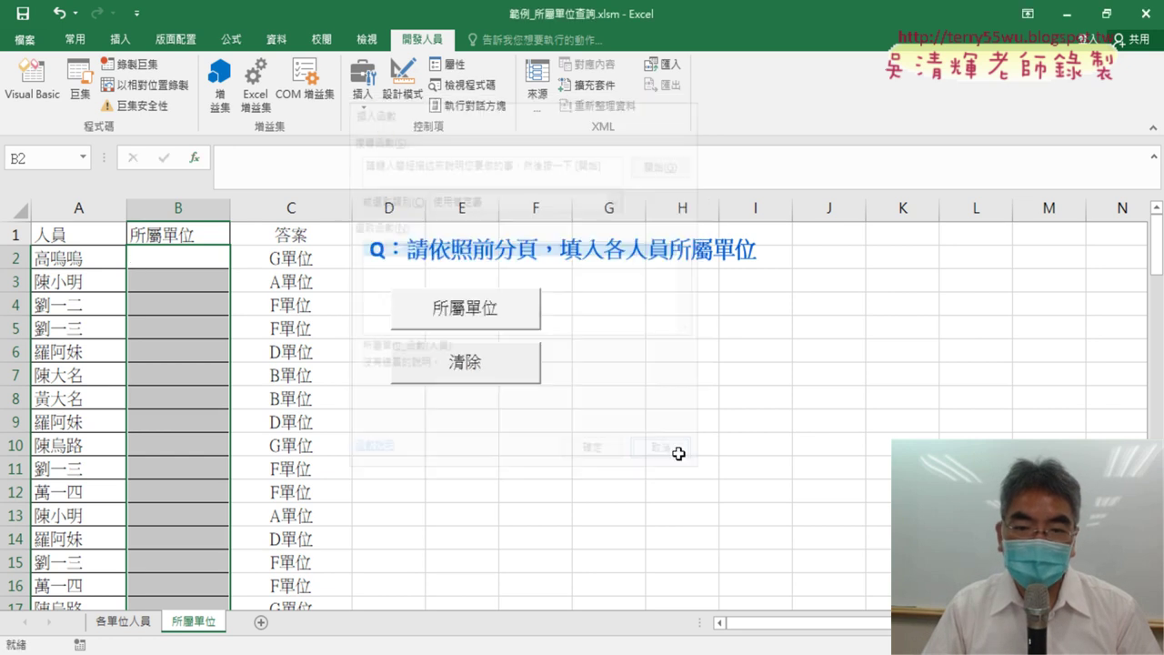
Open Module1 in the VBA editor and delete the old function's parameters and body
{"action": "left_click", "coordinate": [50, 94]}
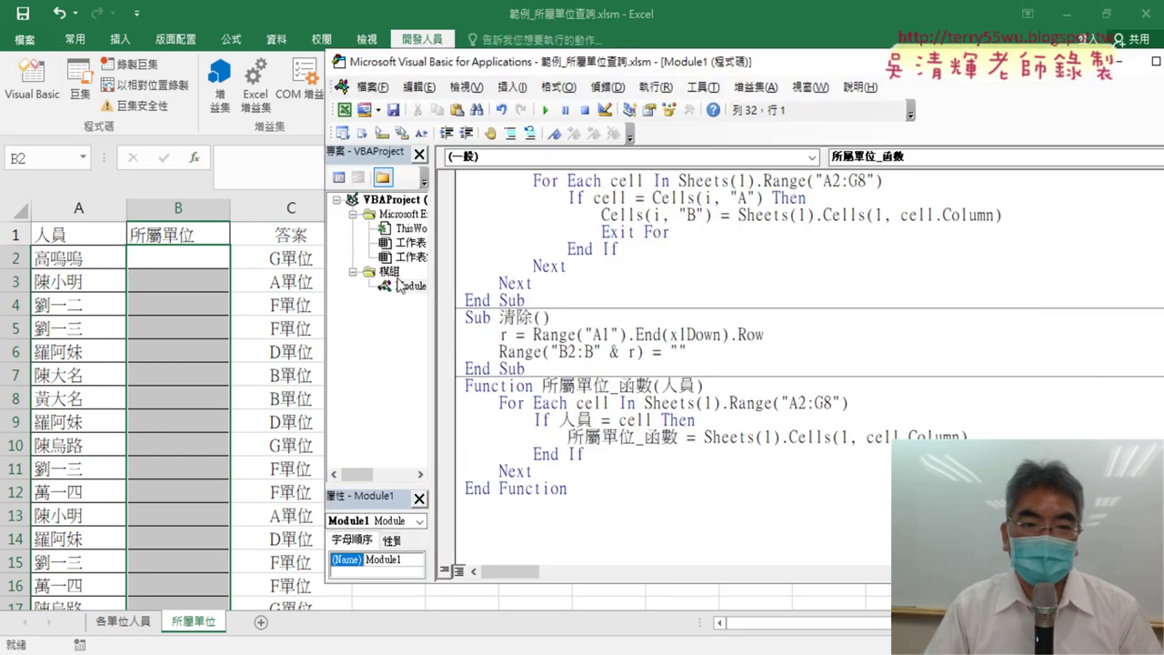
{"action": "left_click", "coordinate": [410, 286]}
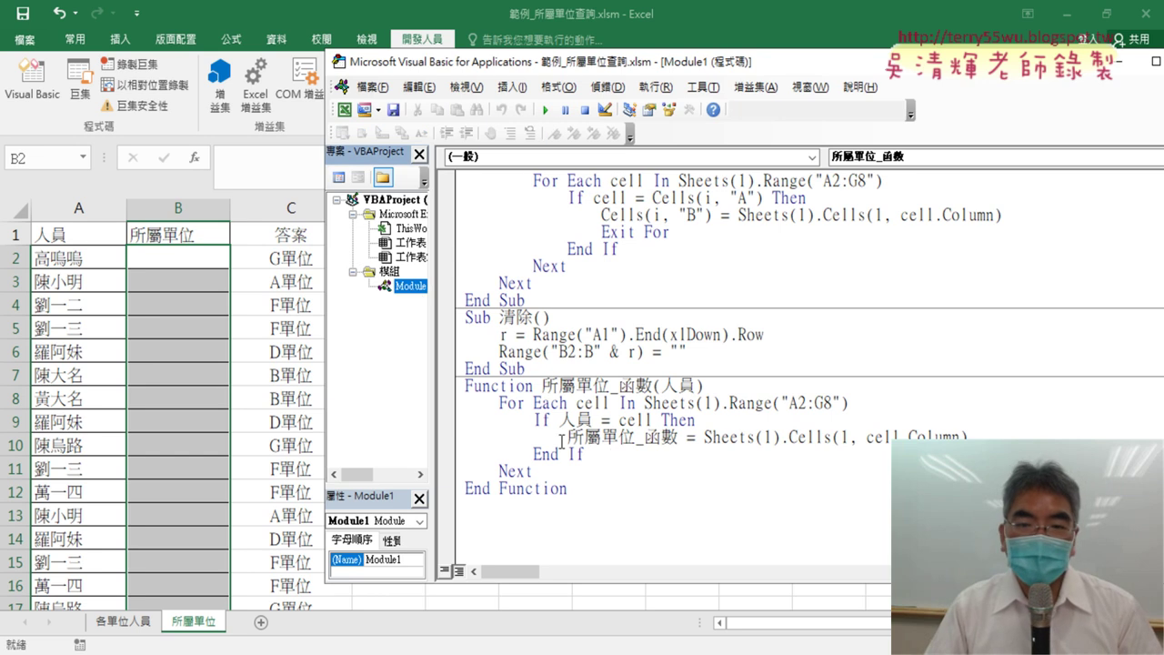
{"action": "left_click_drag", "start_coordinate": [653, 386], "coordinate": [649, 502]}
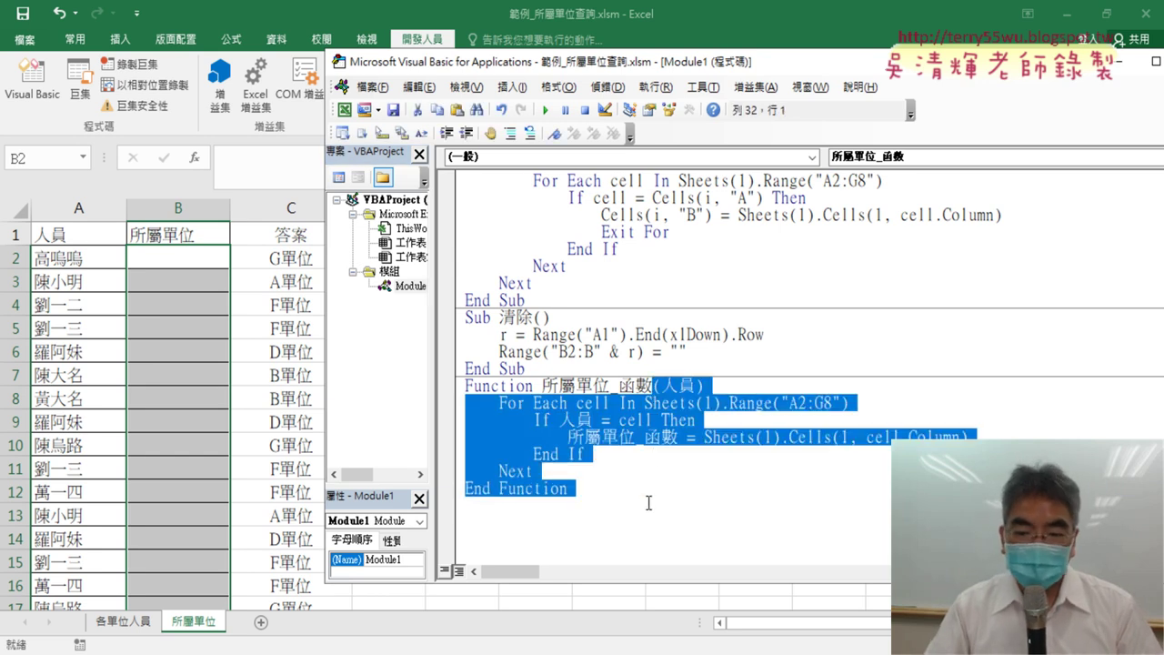
{"action": "key", "text": "Delete"}
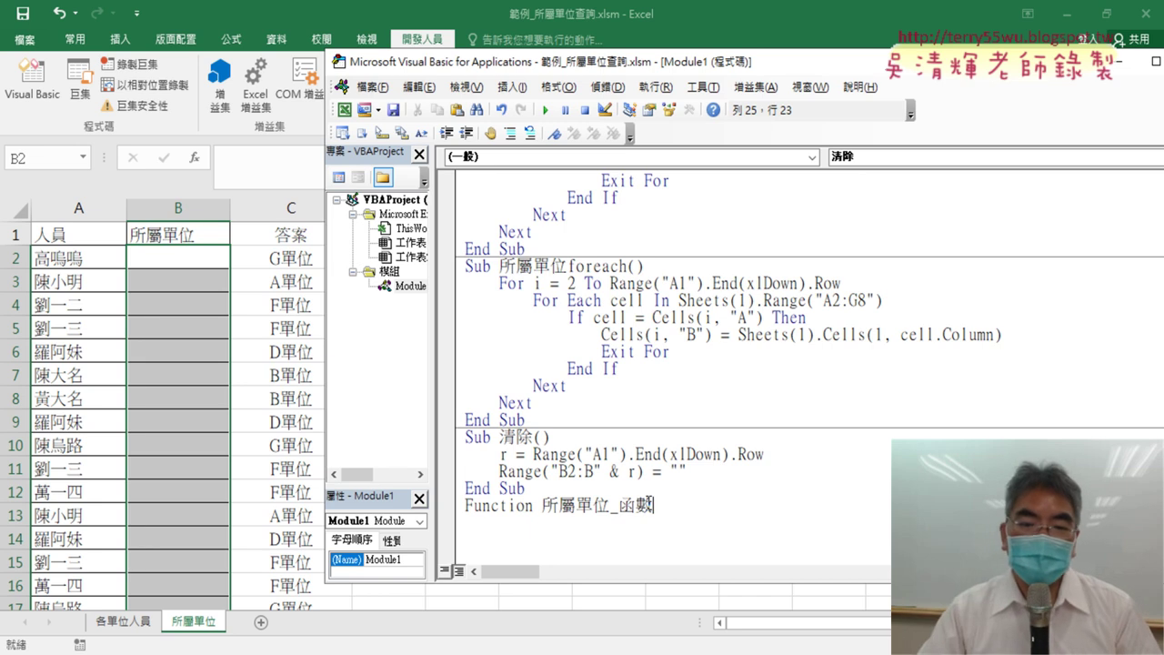
Rename the function to 所屬單位_函數, adding End Function to the empty stub
{"action": "left_click_drag", "start_coordinate": [543, 507], "coordinate": [460, 500]}
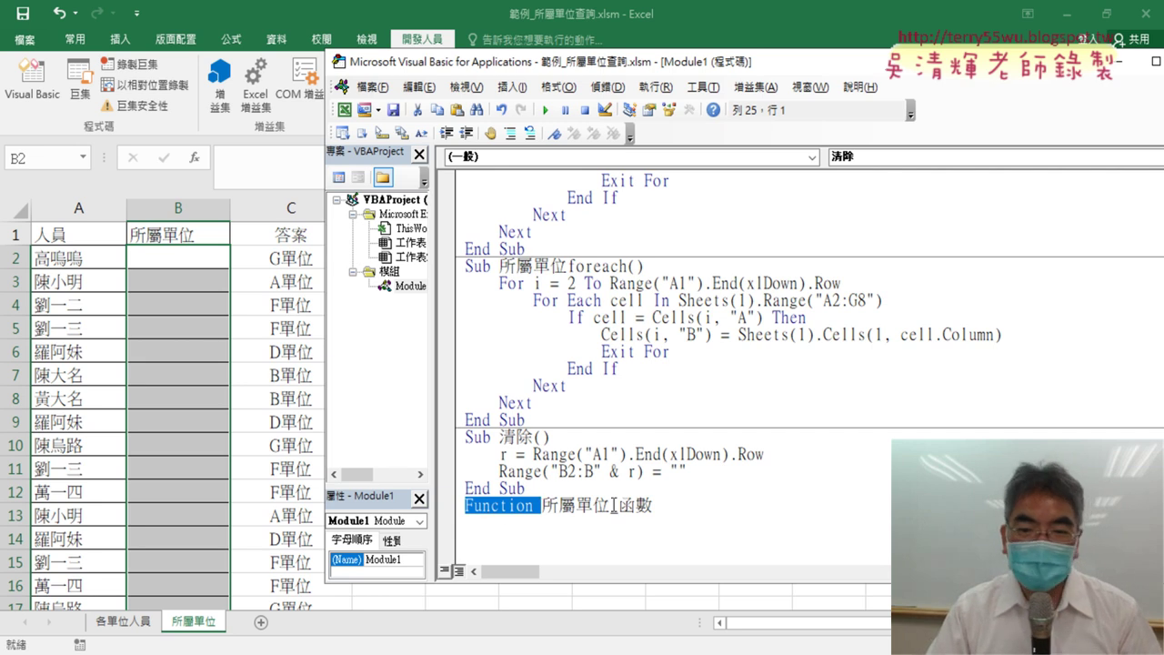
{"action": "key", "text": "End"}
{"action": "left_click_drag", "start_coordinate": [542, 505], "coordinate": [611, 506]}
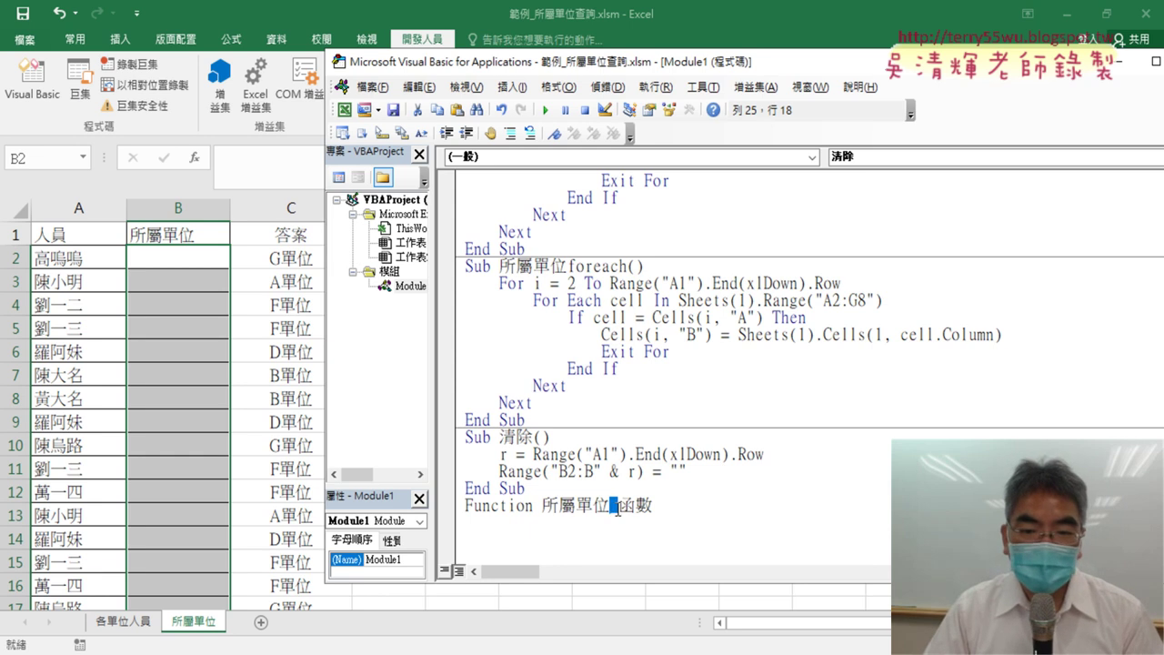
{"action": "type", "text": "_"}
{"action": "left_click", "coordinate": [762, 509]}
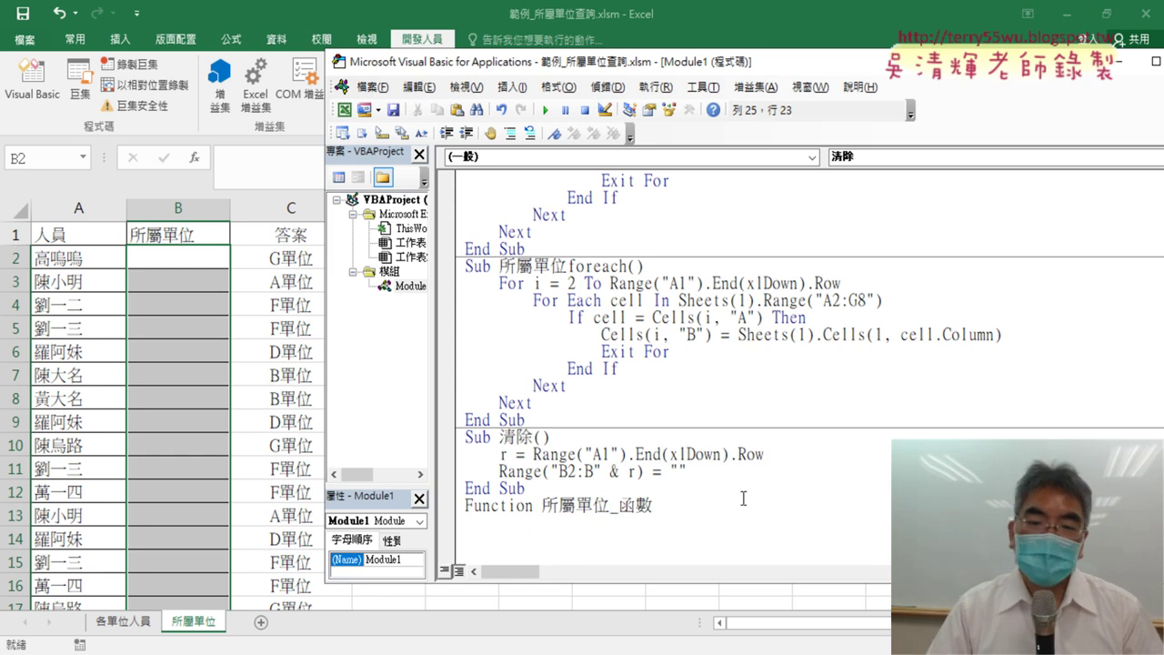
{"action": "key", "text": "Return"}
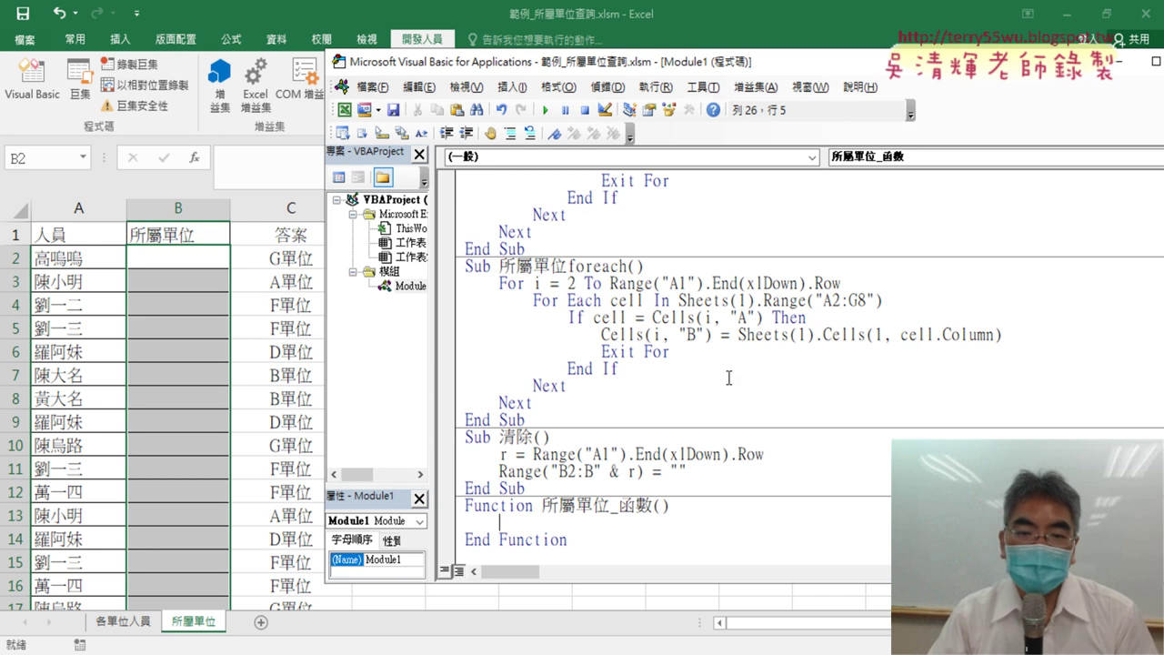
{"action": "scroll", "coordinate": [729, 378], "scroll_direction": "up", "scroll_amount": 1}
{"action": "scroll", "coordinate": [725, 377], "scroll_direction": "up", "scroll_amount": 1}
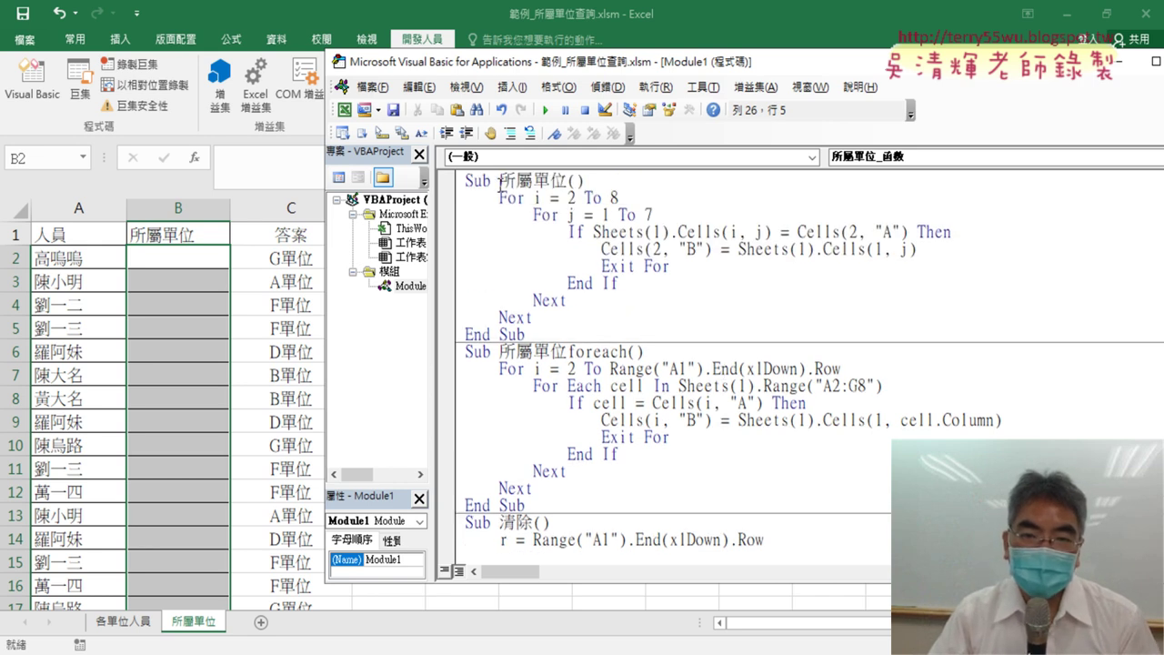
{"action": "scroll", "coordinate": [526, 285], "scroll_direction": "down", "scroll_amount": 1}
{"action": "scroll", "coordinate": [546, 319], "scroll_direction": "down", "scroll_amount": 1}
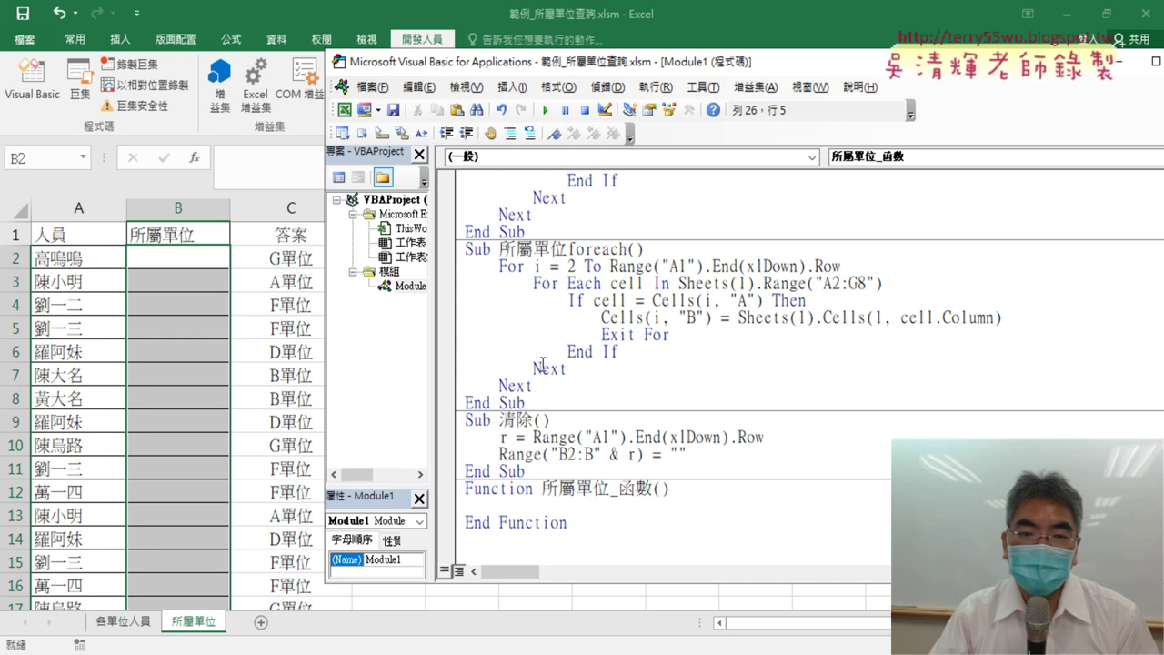
Paste the For Each loop from Sub 所屬單位foreach into the function and outdent it one level
{"action": "left_click_drag", "start_coordinate": [567, 368], "coordinate": [442, 294]}
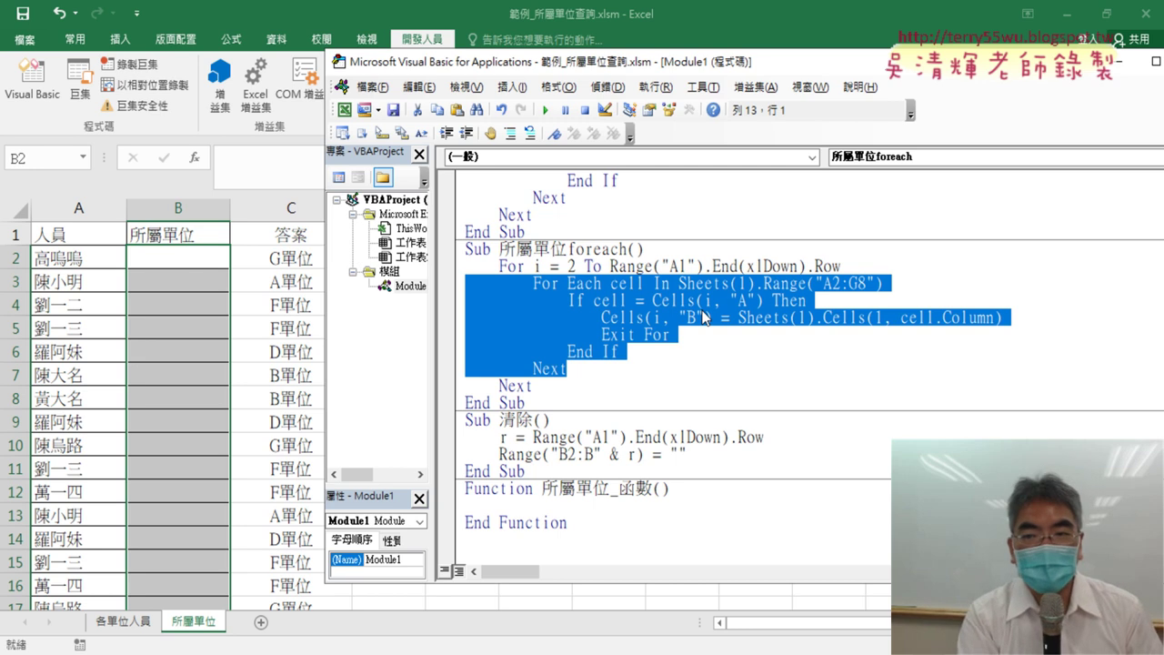
{"action": "double_click", "coordinate": [515, 511]}
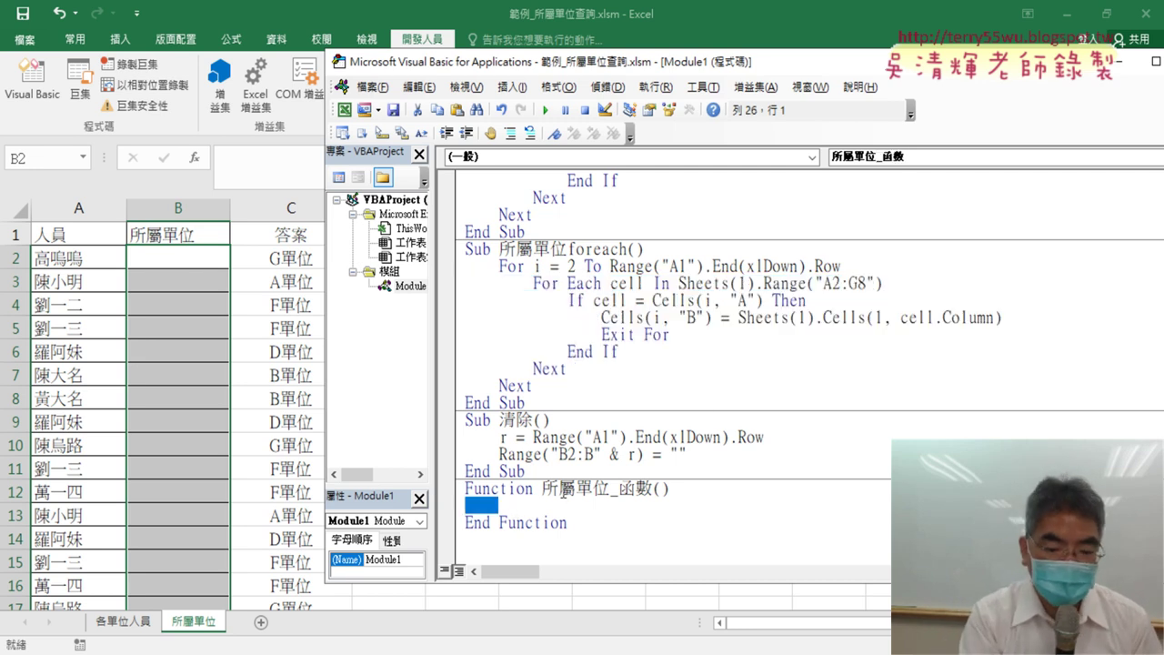
{"action": "key", "text": "ctrl+v"}
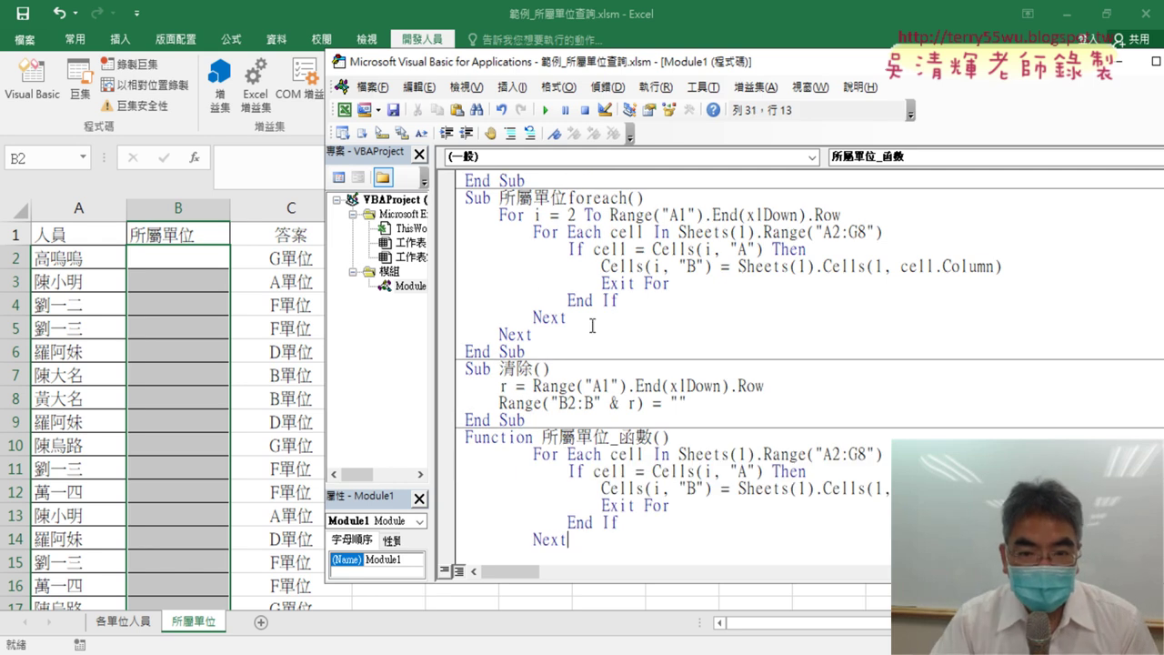
{"action": "left_click_drag", "start_coordinate": [593, 325], "coordinate": [485, 244]}
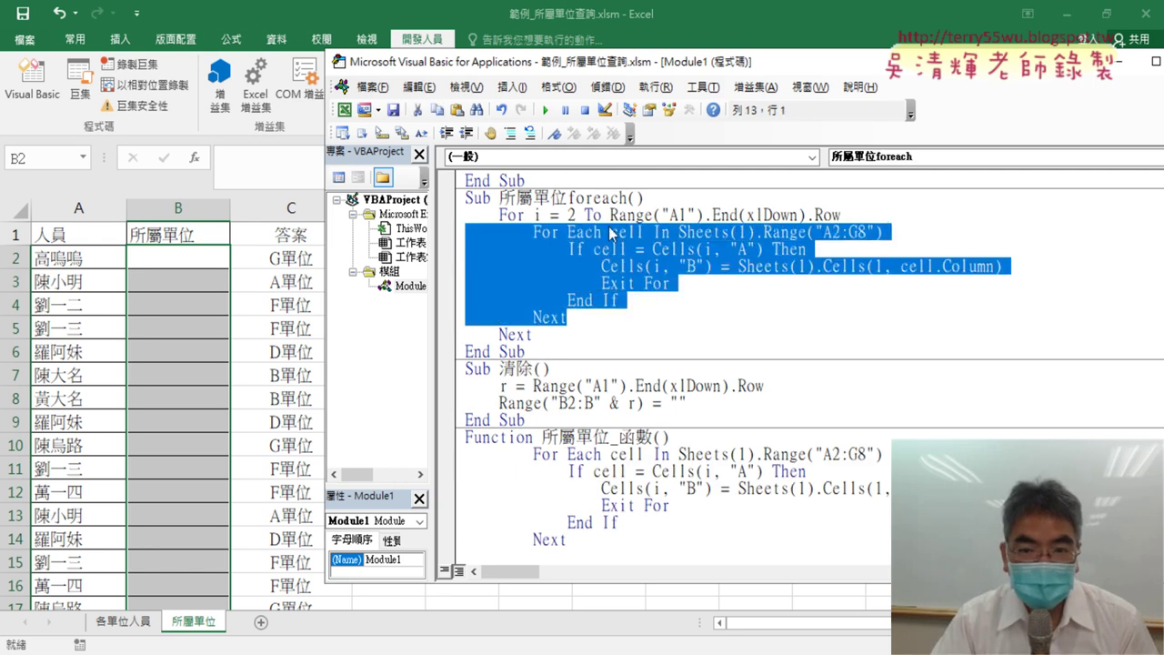
{"action": "scroll", "coordinate": [640, 397], "scroll_direction": "down", "scroll_amount": 1}
{"action": "left_click_drag", "start_coordinate": [586, 493], "coordinate": [433, 402]}
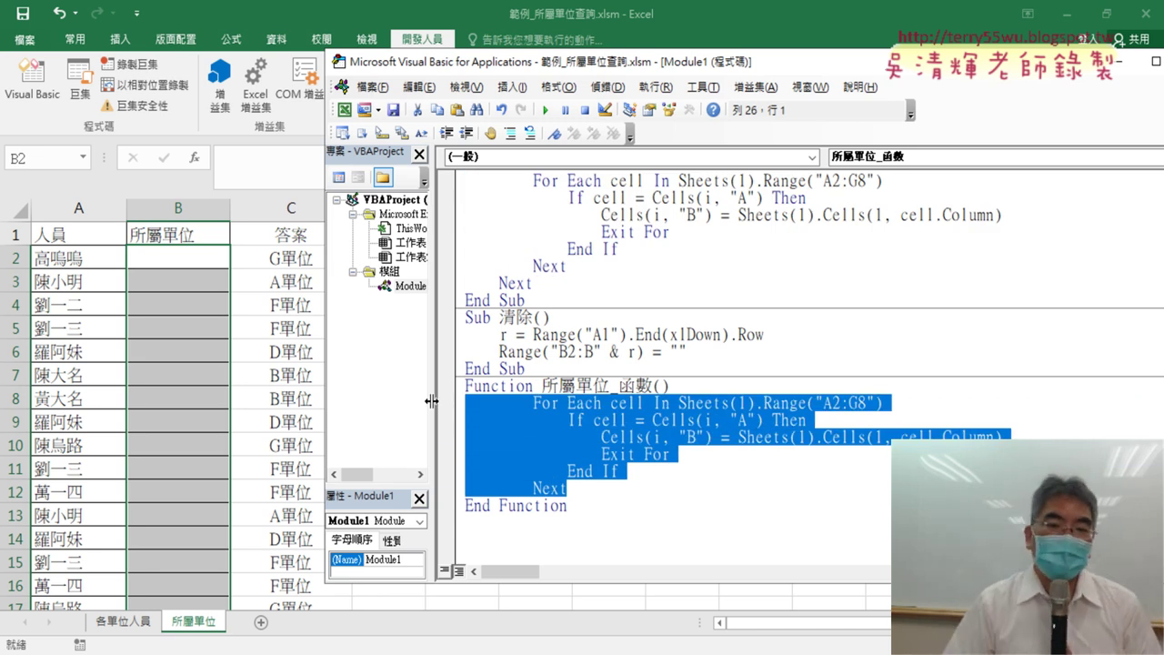
{"action": "key", "text": "shift+Tab"}
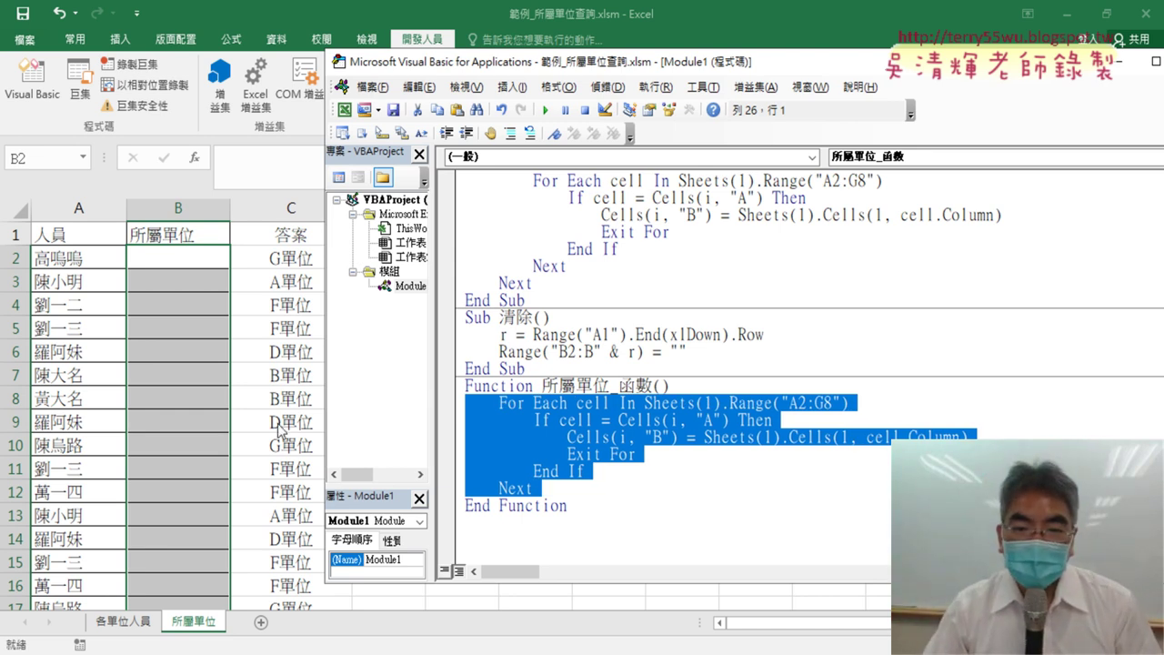
{"action": "left_click", "coordinate": [519, 386]}
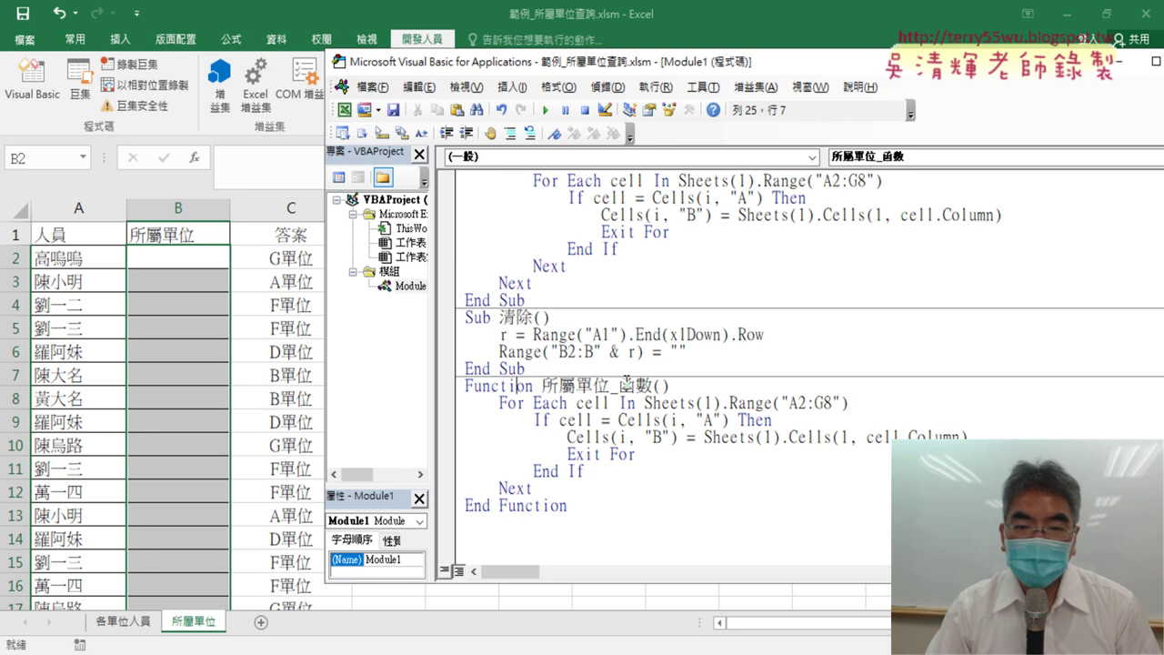
Add the 人員 parameter in the function's parentheses and link it to the name in A2
{"action": "left_click_drag", "start_coordinate": [654, 386], "coordinate": [673, 386]}
{"action": "left_click", "coordinate": [664, 386]}
{"action": "type", "text": "j"}
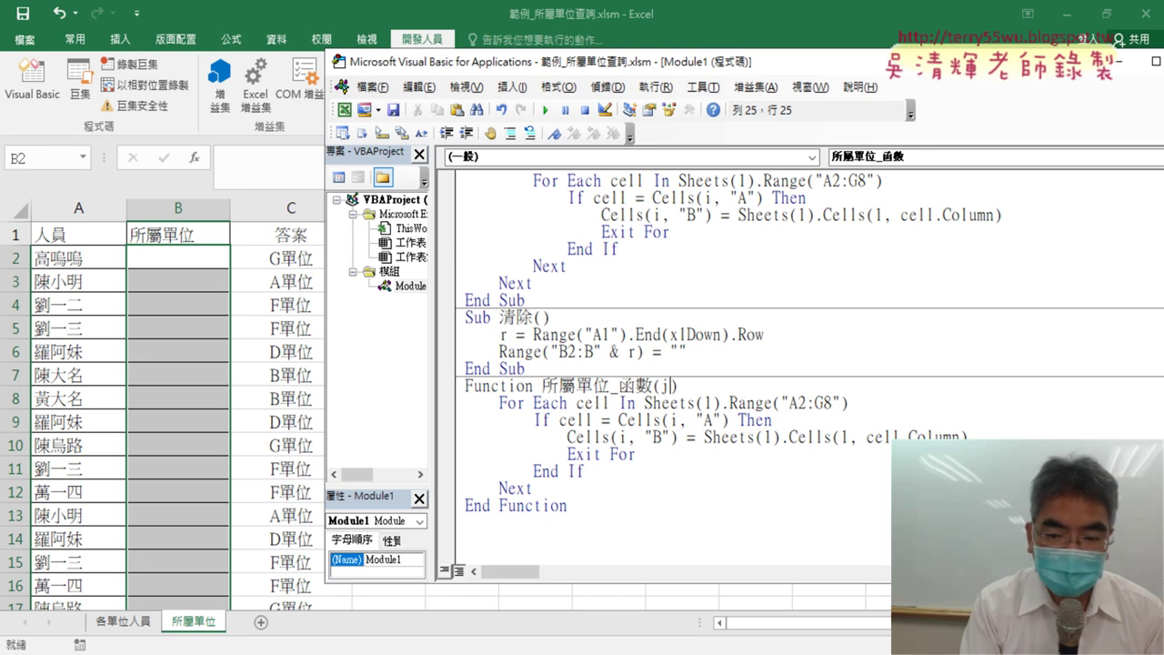
{"action": "type", "text": "ㄖㄣ"}
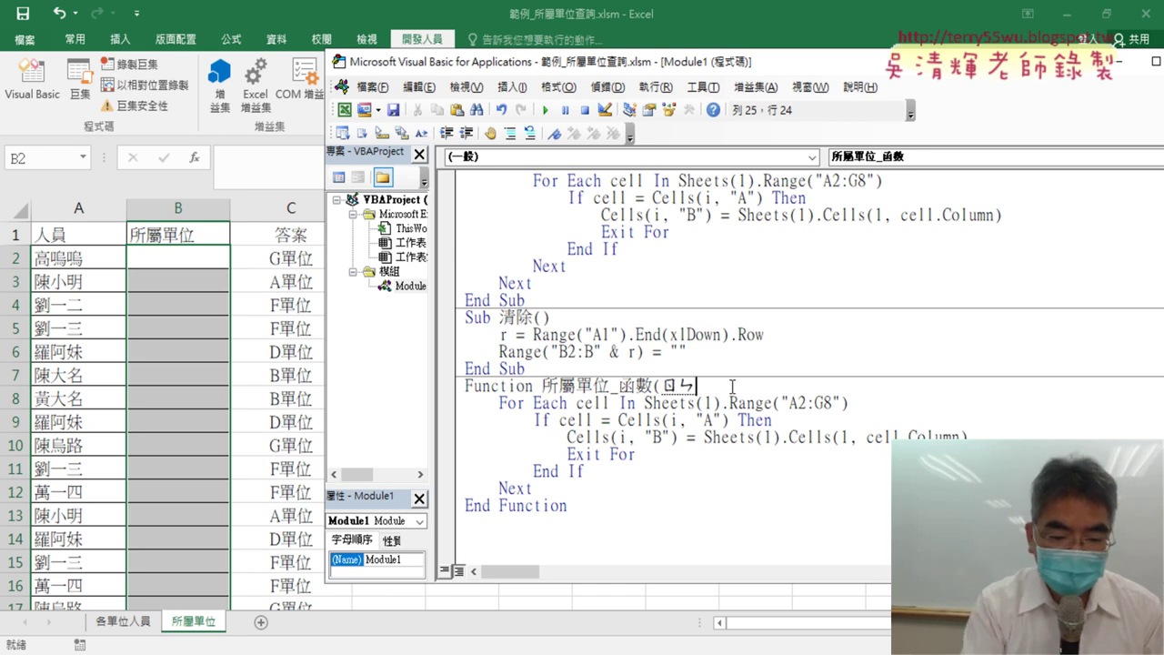
{"action": "type", "text": "6ㄩㄢ6"}
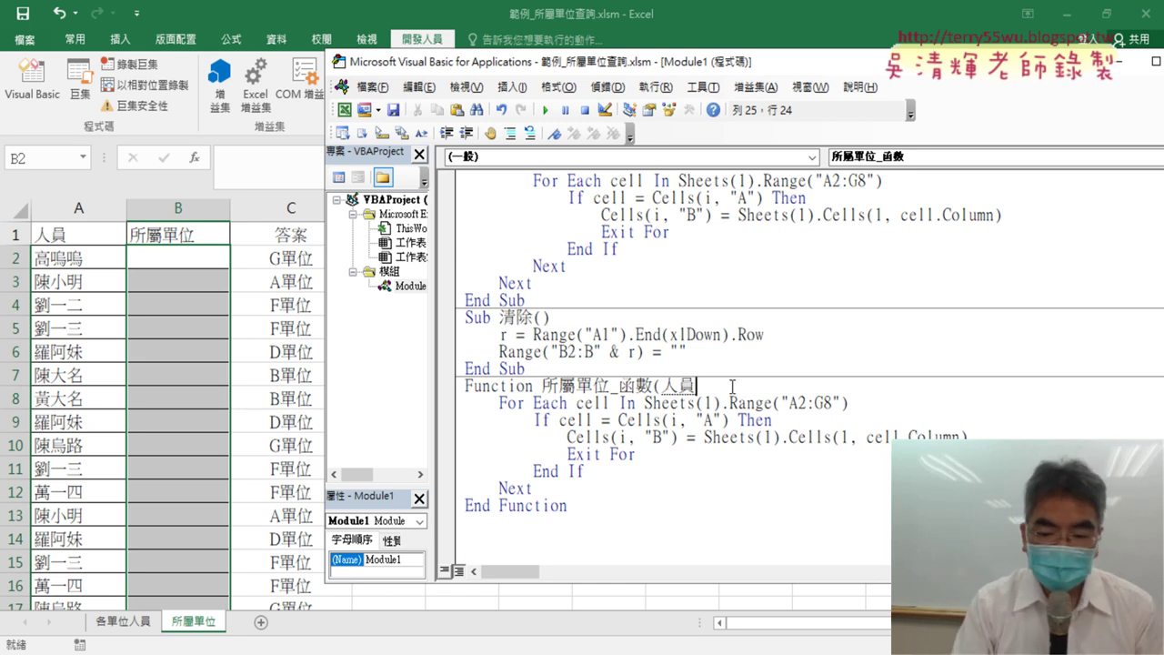
{"action": "key", "text": "Return"}
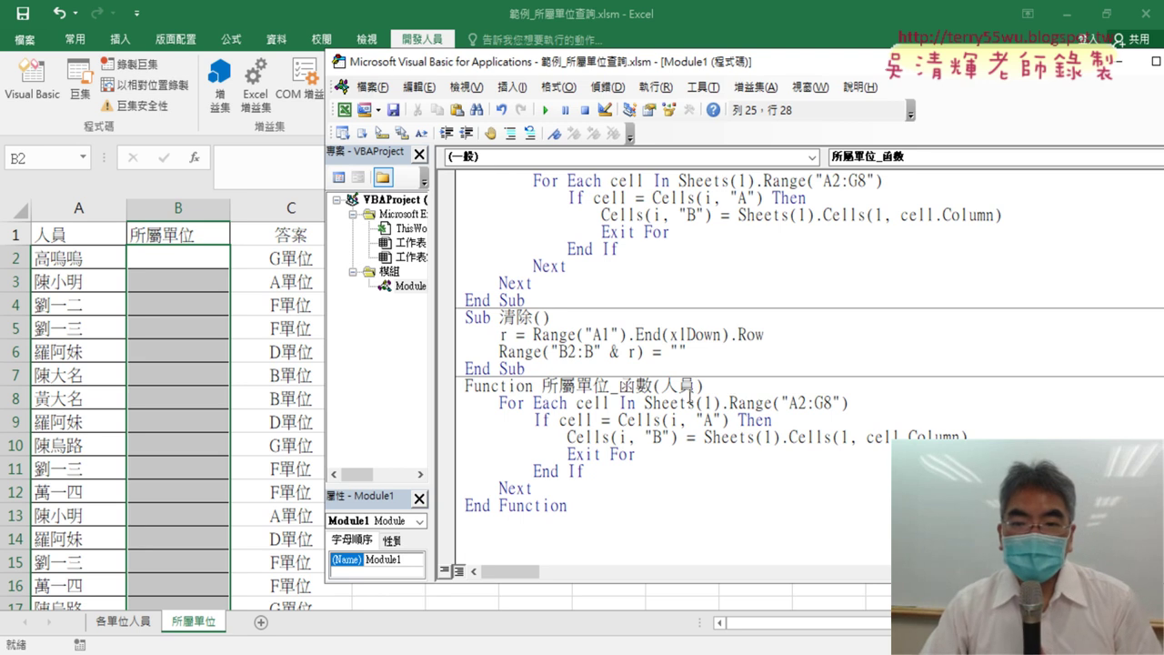
{"action": "double_click", "coordinate": [695, 386]}
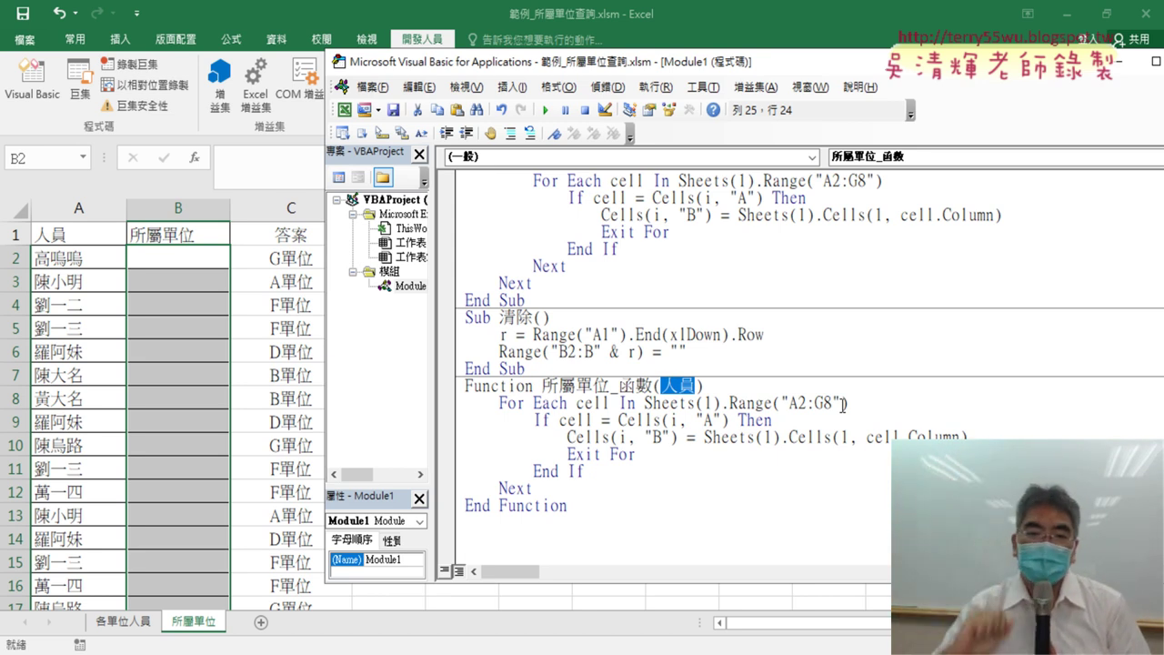
{"action": "left_click", "coordinate": [816, 403]}
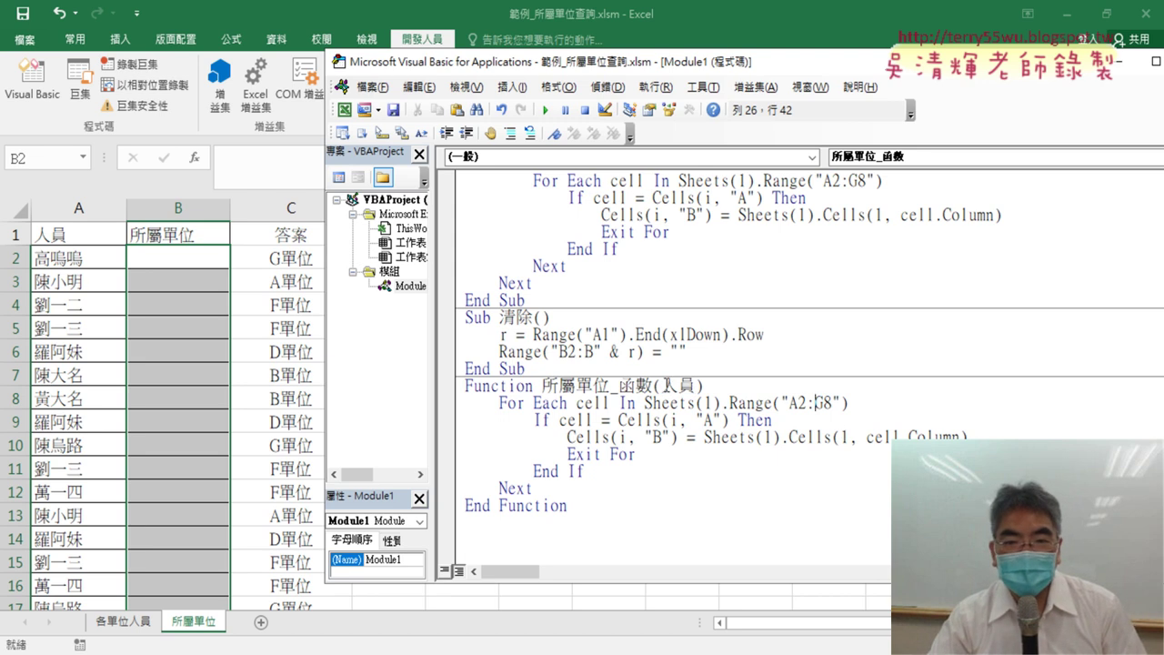
{"action": "double_click", "coordinate": [665, 386]}
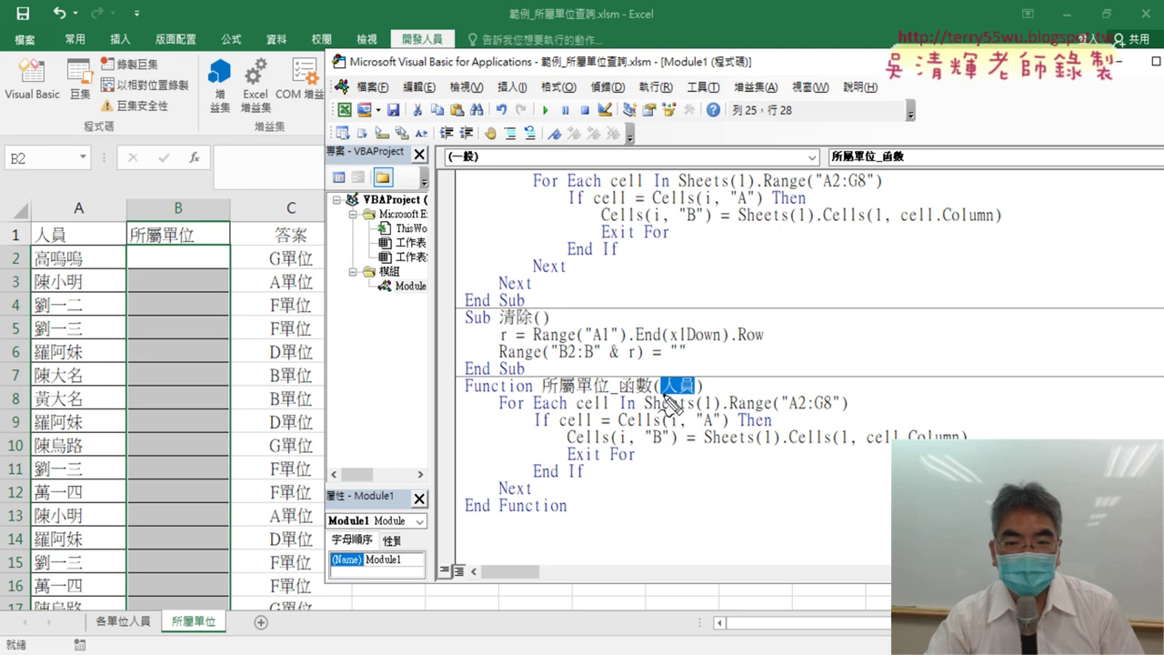
{"action": "left_click_drag", "start_coordinate": [665, 395], "coordinate": [697, 393]}
{"action": "mouse_move", "coordinate": [37, 251]}
{"action": "left_mouse_down"}
{"action": "mouse_move", "coordinate": [674, 364]}
{"action": "mouse_move", "coordinate": [684, 339]}
{"action": "left_mouse_up"}
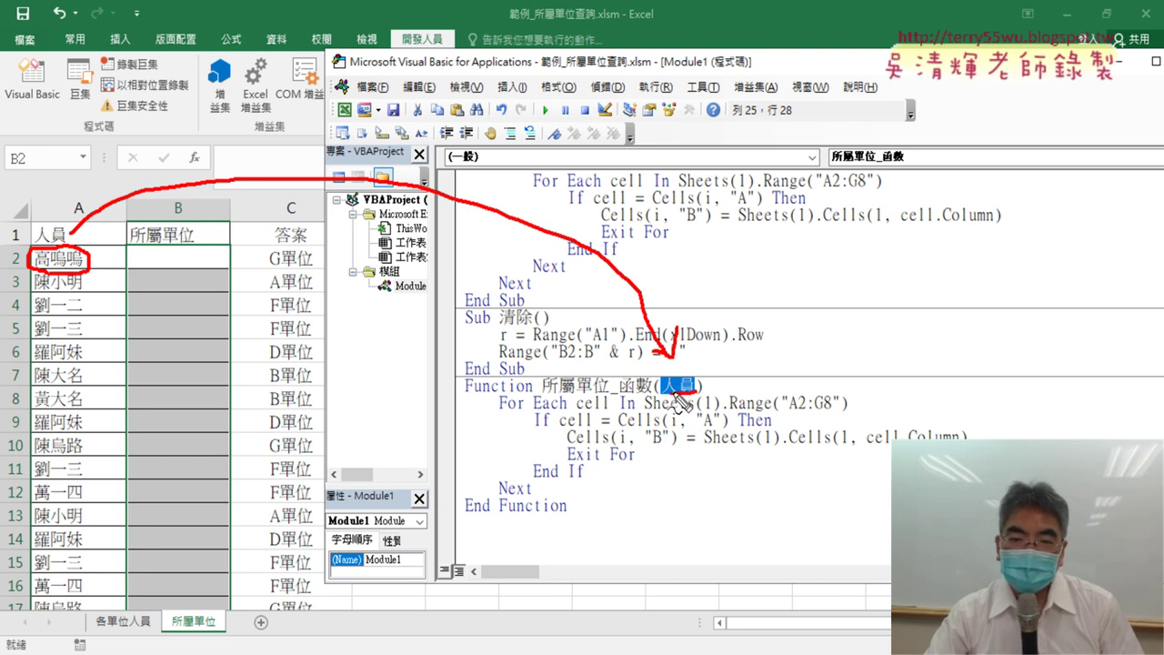
Copy the parameter name 人員 and select the Cells(i, "A") comparison on the If line
{"action": "left_click_drag", "start_coordinate": [619, 430], "coordinate": [723, 431]}
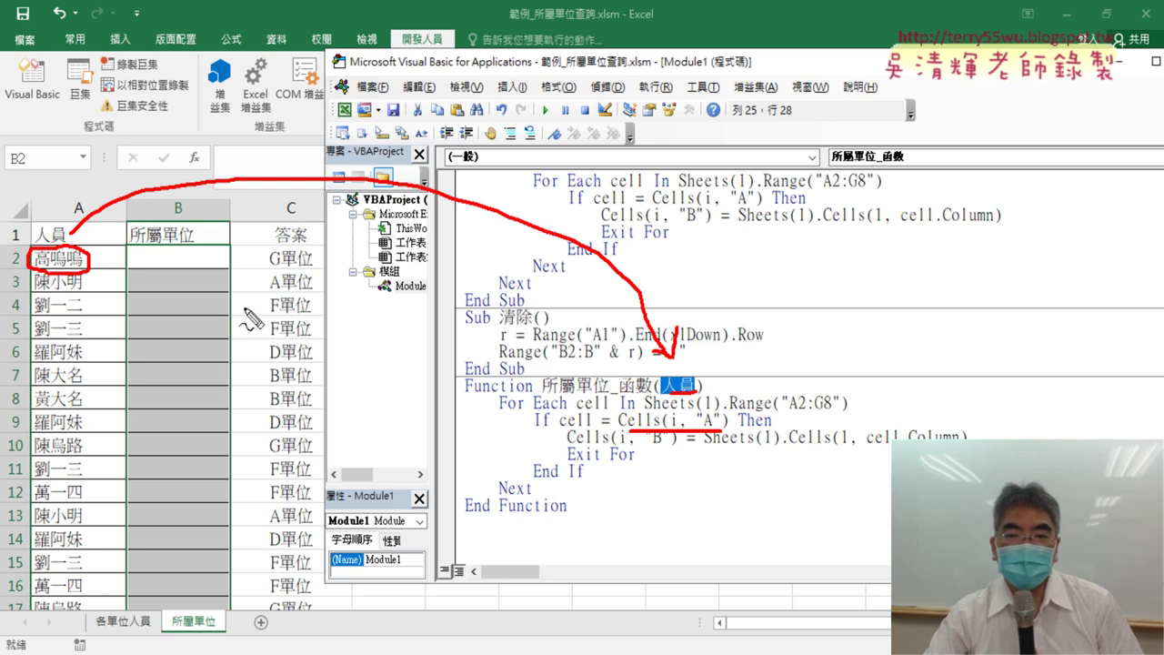
{"action": "key", "text": "Escape"}
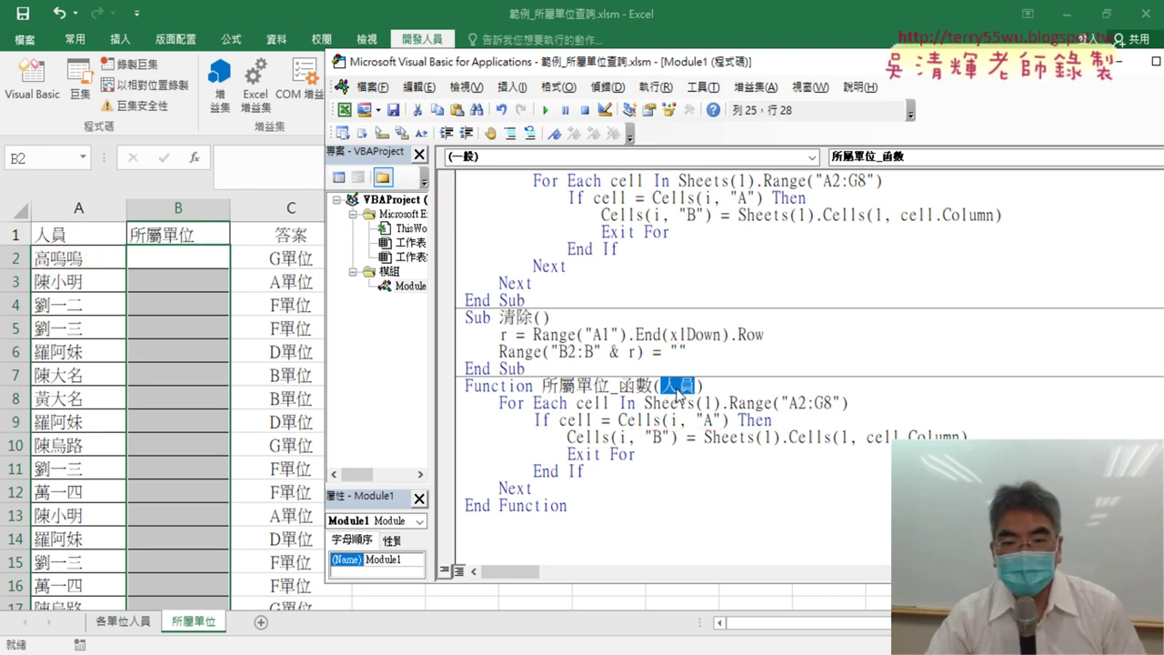
{"action": "right_click", "coordinate": [678, 393]}
{"action": "left_click", "coordinate": [719, 118]}
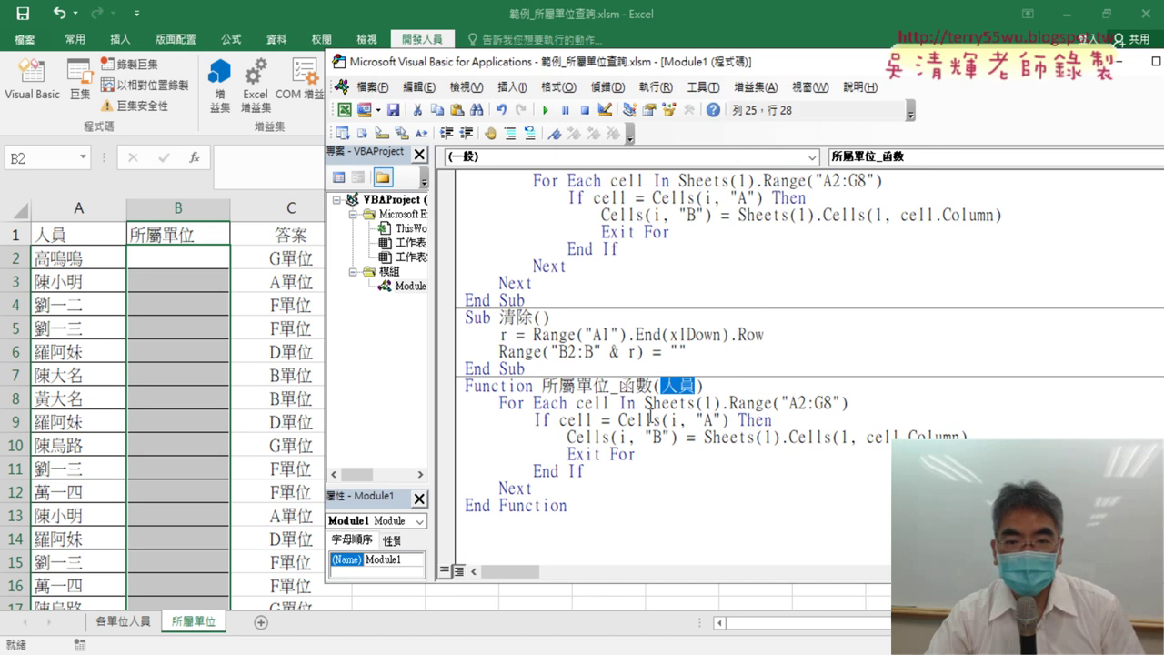
{"action": "left_click_drag", "start_coordinate": [618, 420], "coordinate": [721, 419]}
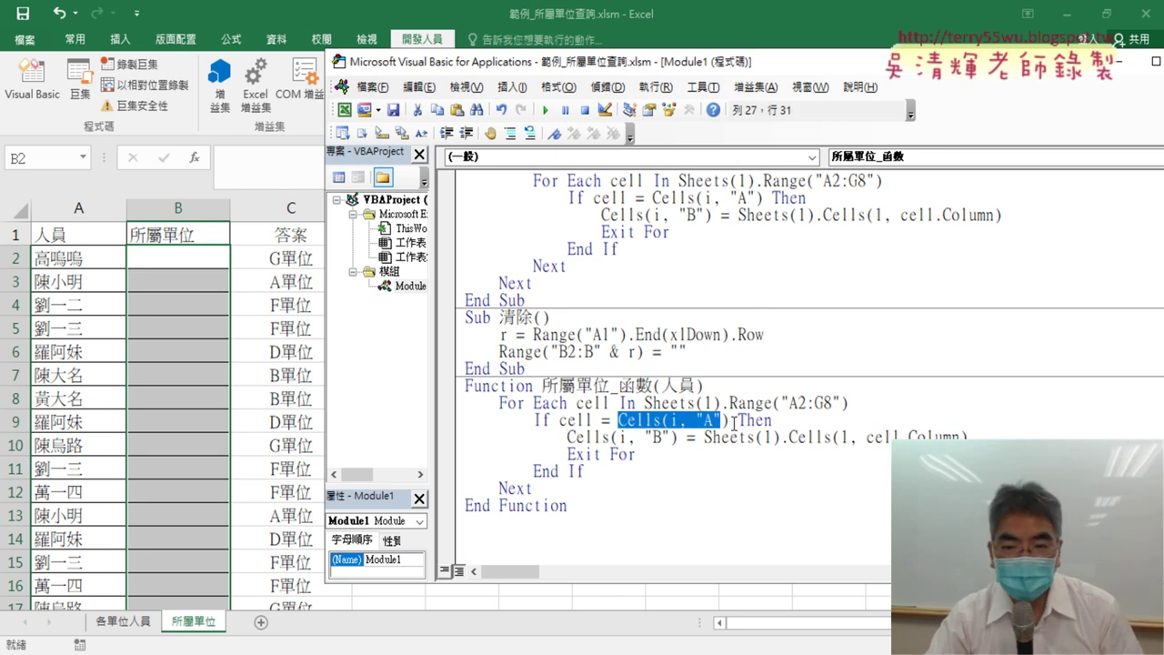
Replace Cells(i, "A") with 人員 and highlight the Sheets(1).Cells and Cells(i, "B") parts
{"action": "left_click_drag", "start_coordinate": [728, 419], "coordinate": [634, 419]}
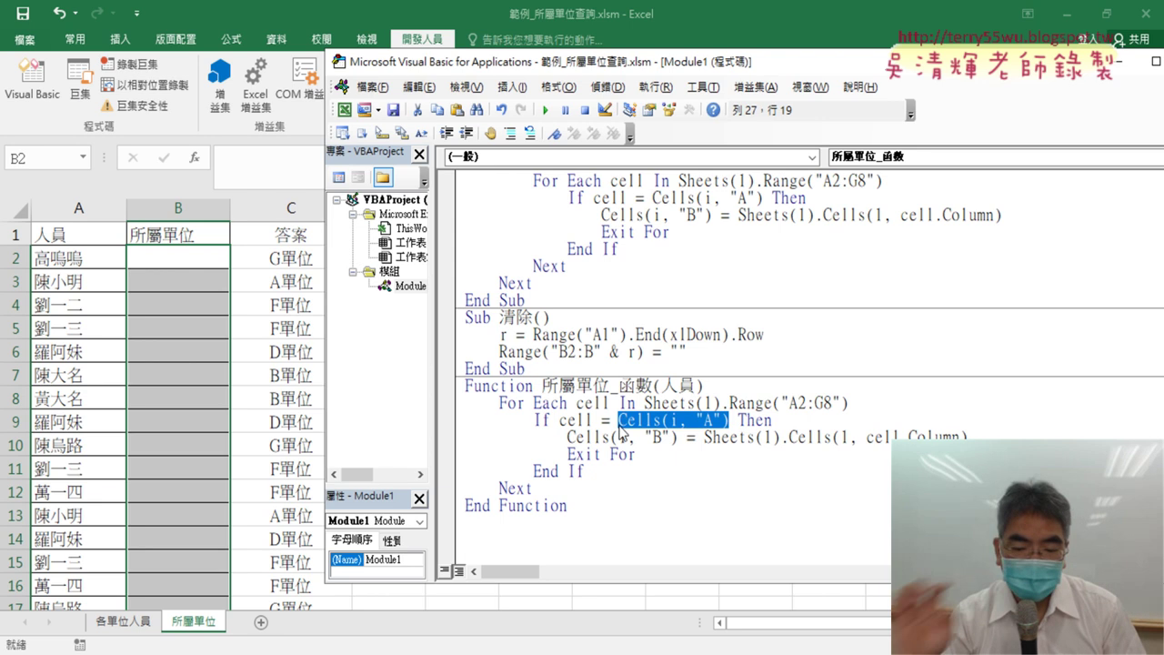
{"action": "type", "text": "人員"}
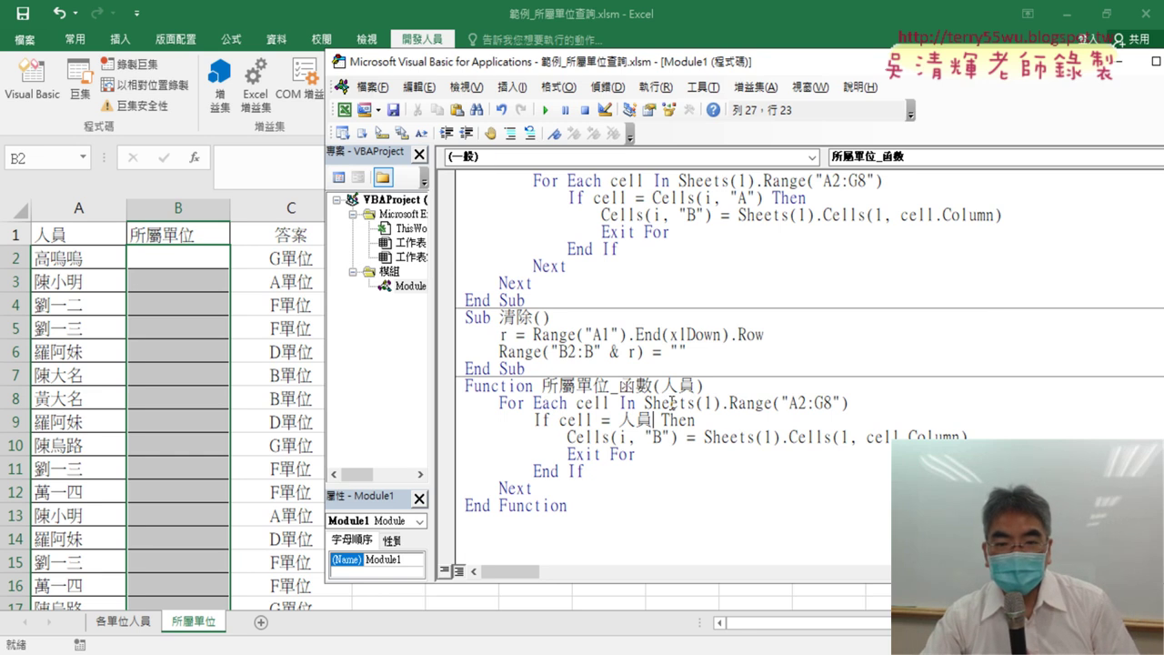
{"action": "left_click_drag", "start_coordinate": [655, 421], "coordinate": [632, 424]}
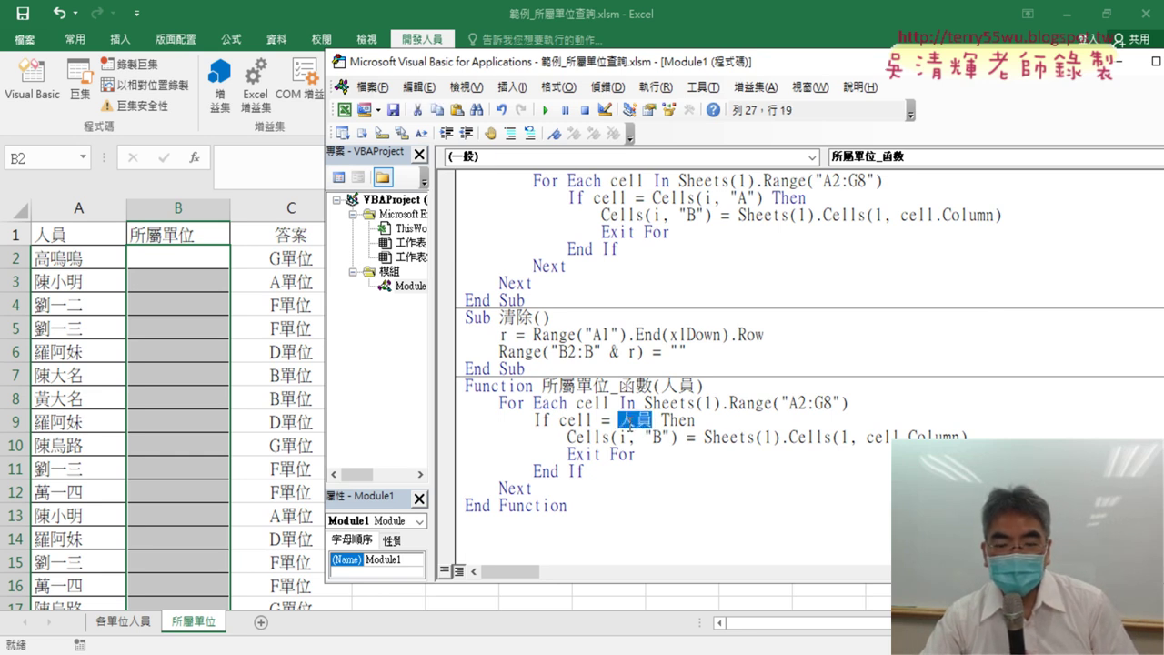
{"action": "left_click_drag", "start_coordinate": [968, 438], "coordinate": [703, 441]}
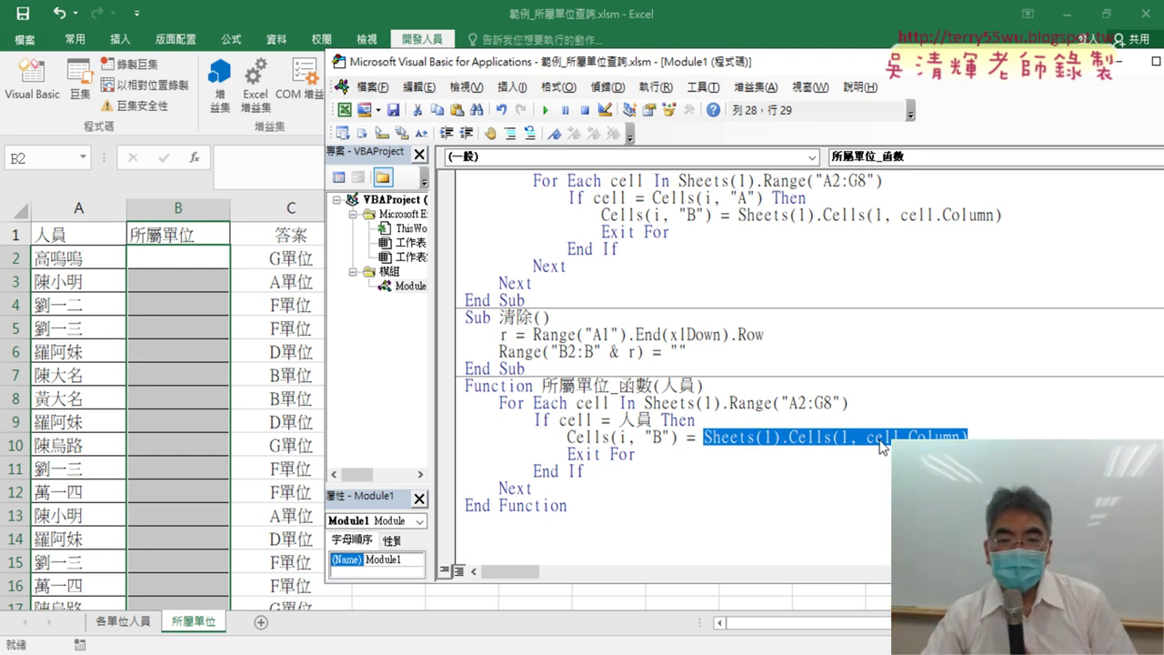
{"action": "left_click_drag", "start_coordinate": [677, 441], "coordinate": [573, 442]}
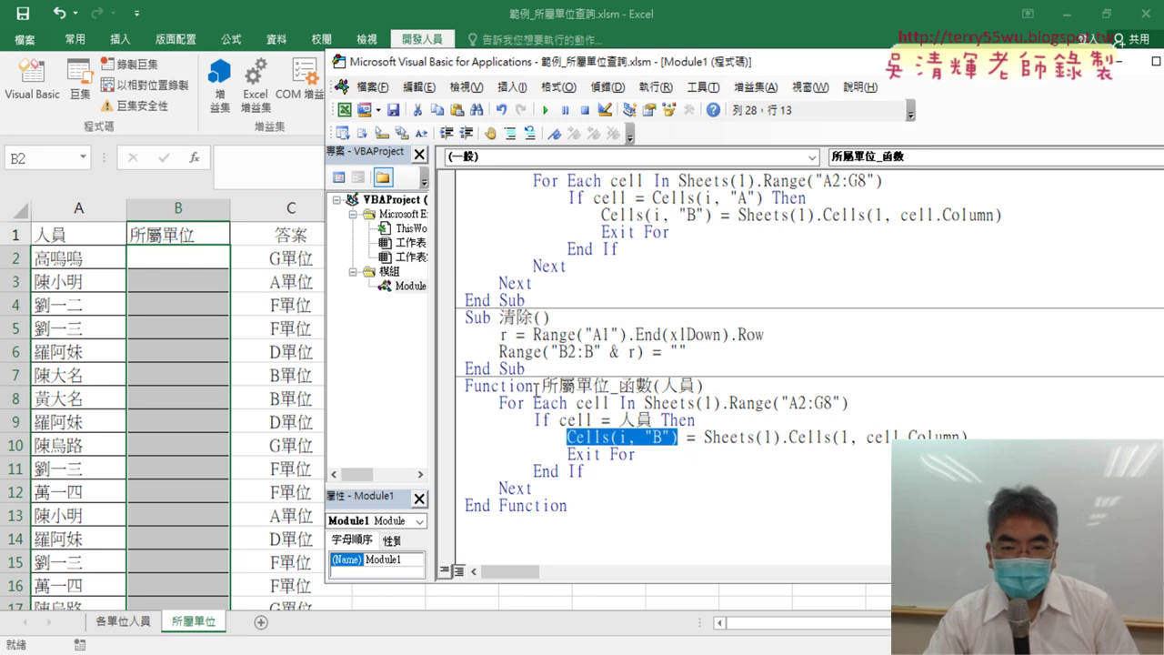
Paste the function name 所屬單位_函數 over Cells(i, "B"), then return to the Excel worksheet
{"action": "left_click_drag", "start_coordinate": [543, 387], "coordinate": [652, 387]}
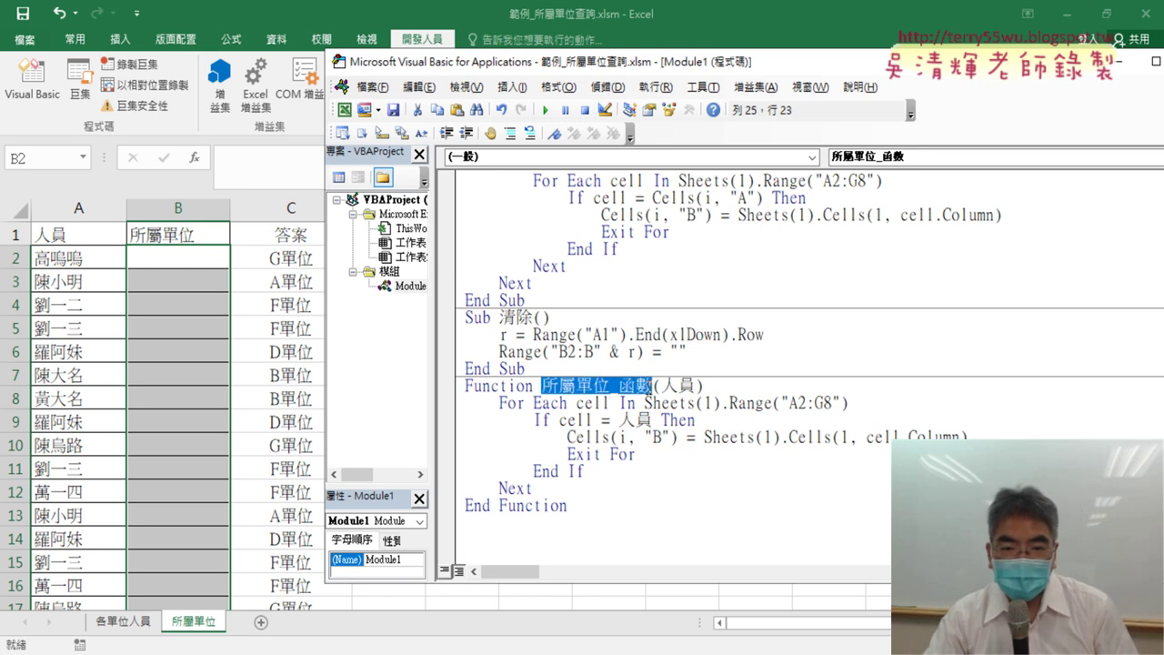
{"action": "right_click", "coordinate": [645, 391]}
{"action": "left_click", "coordinate": [715, 121]}
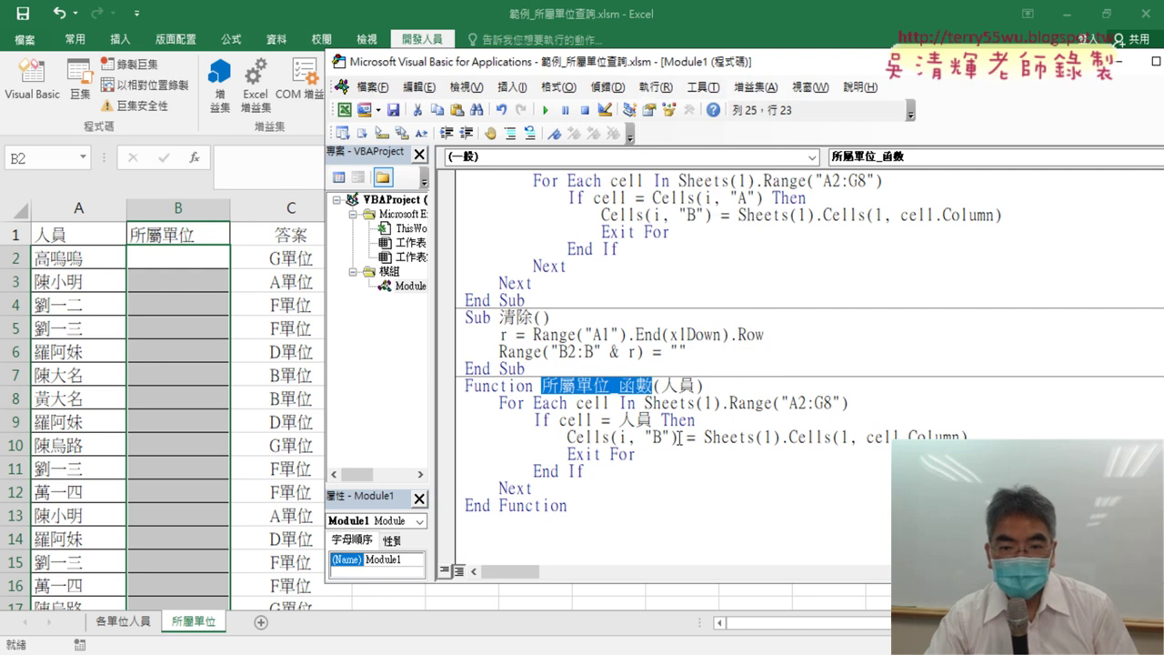
{"action": "left_click_drag", "start_coordinate": [679, 438], "coordinate": [566, 439]}
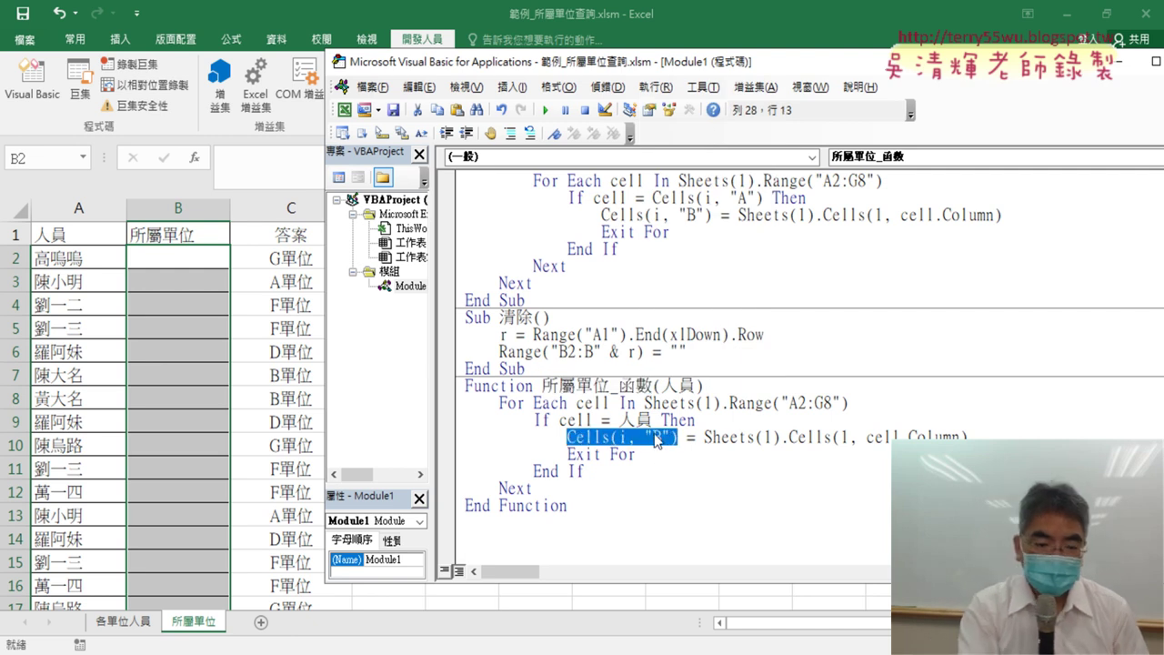
{"action": "type", "text": "所屬單位_函數"}
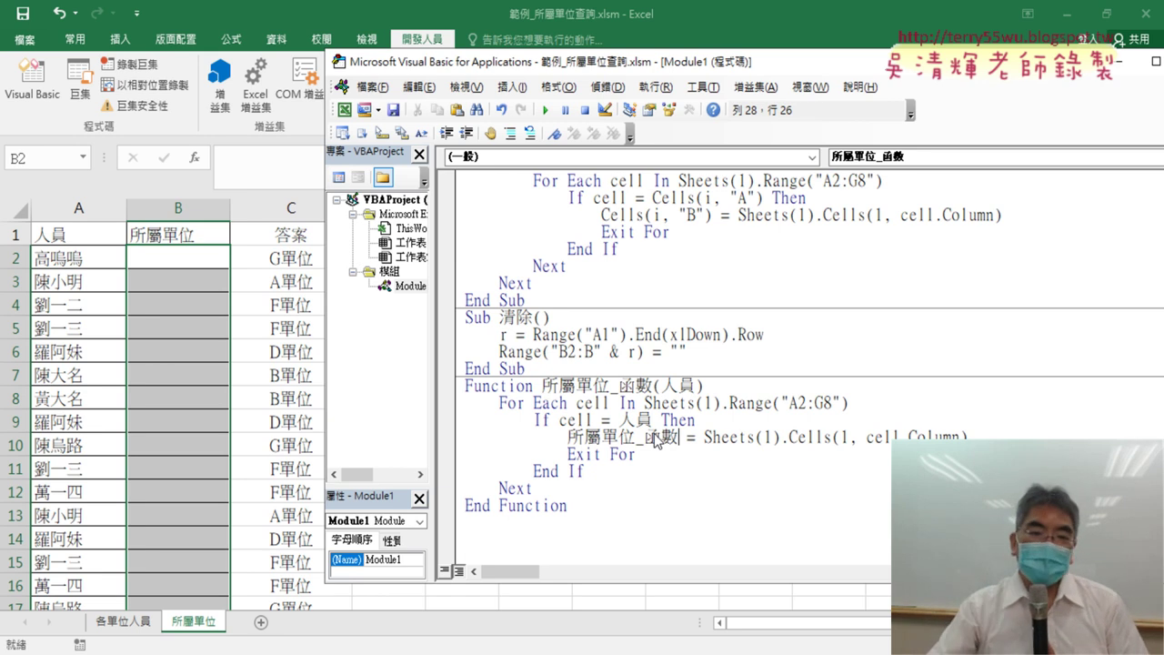
{"action": "left_click", "coordinate": [179, 257]}
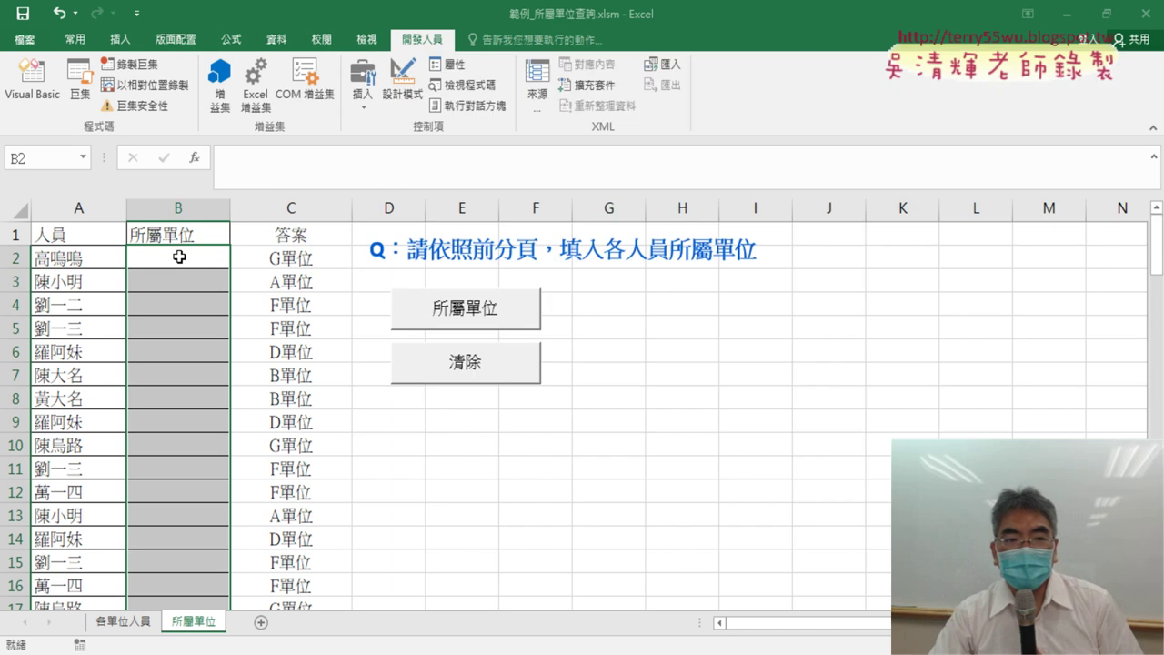
{"action": "left_click", "coordinate": [58, 100]}
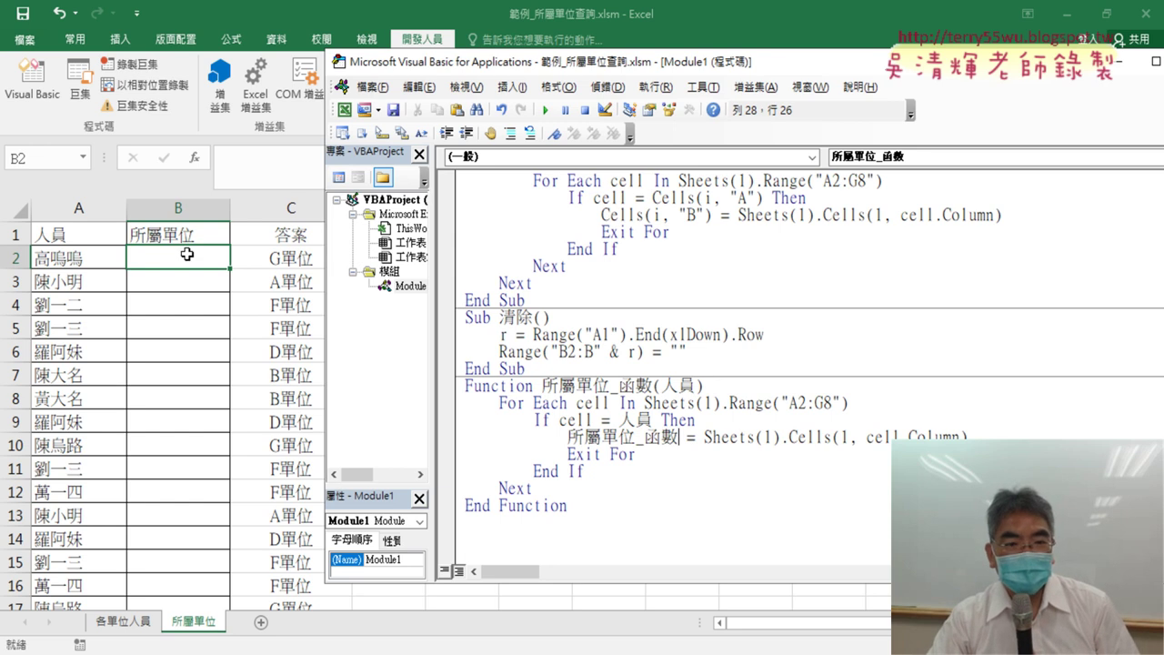
For B2, choose 所屬單位_函數 from the 使用者定義 category in Insert Function
{"action": "left_click", "coordinate": [208, 262]}
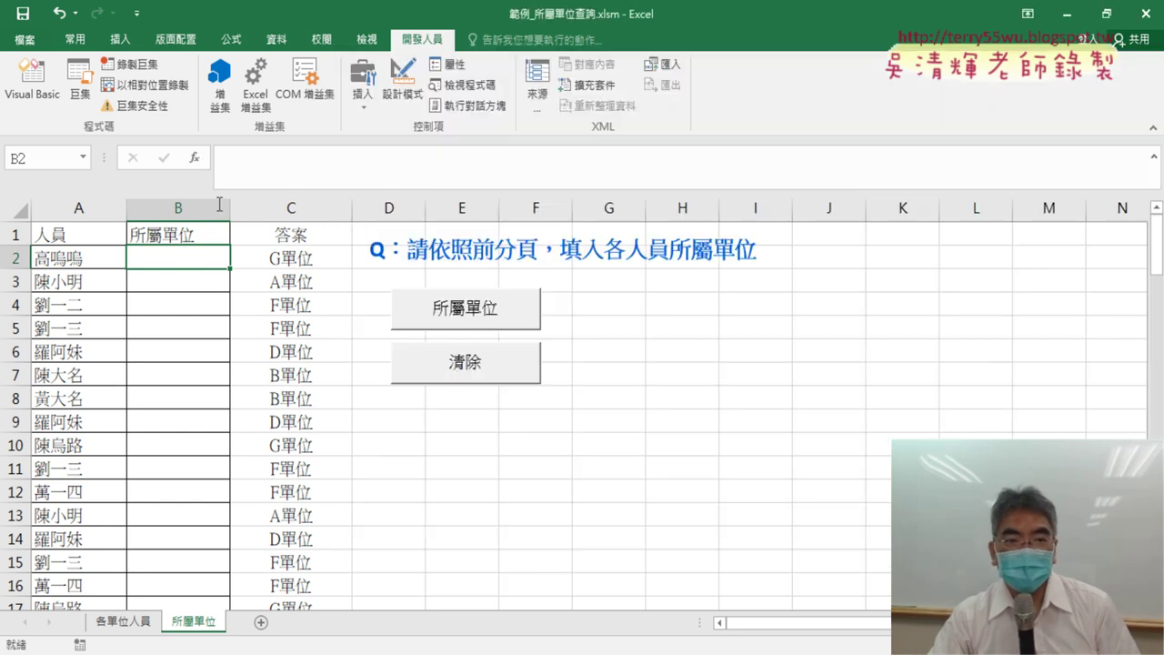
{"action": "left_click", "coordinate": [194, 157]}
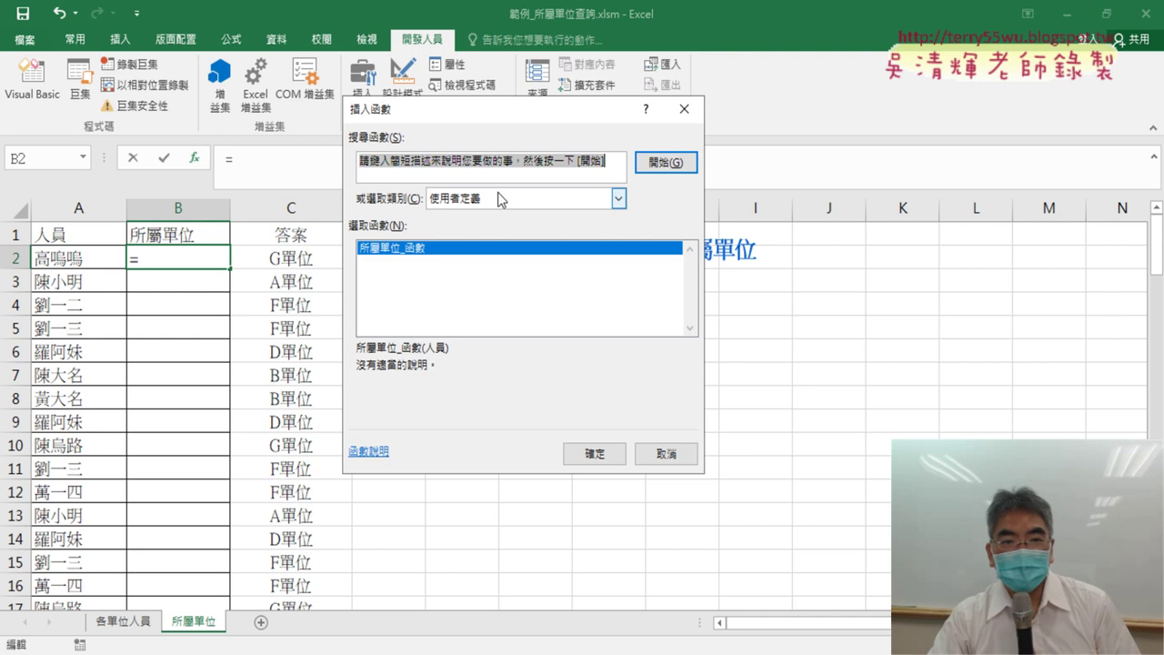
{"action": "left_click", "coordinate": [524, 202]}
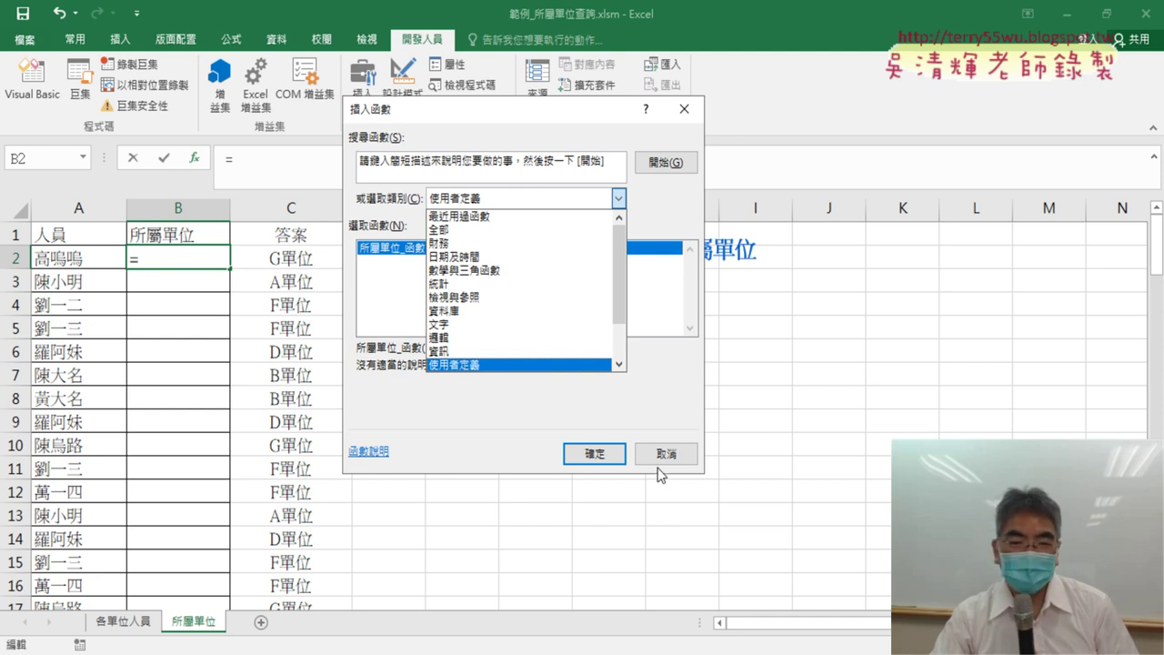
{"action": "left_click", "coordinate": [482, 365]}
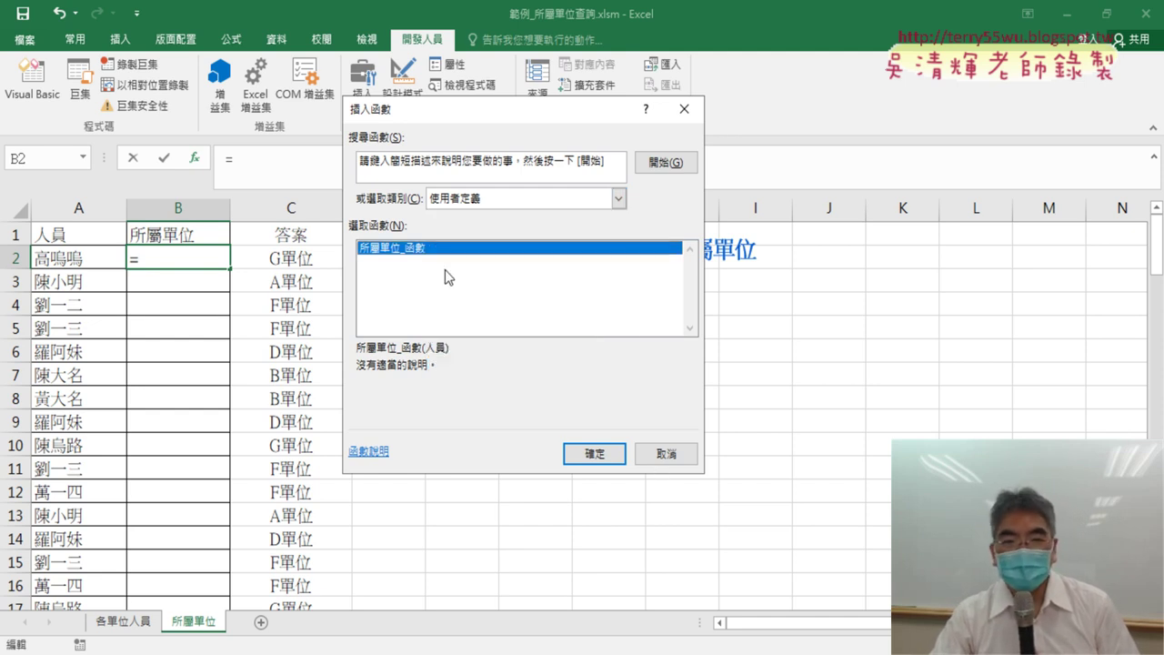
{"action": "left_click", "coordinate": [593, 453]}
{"action": "type", "text": "A2"}
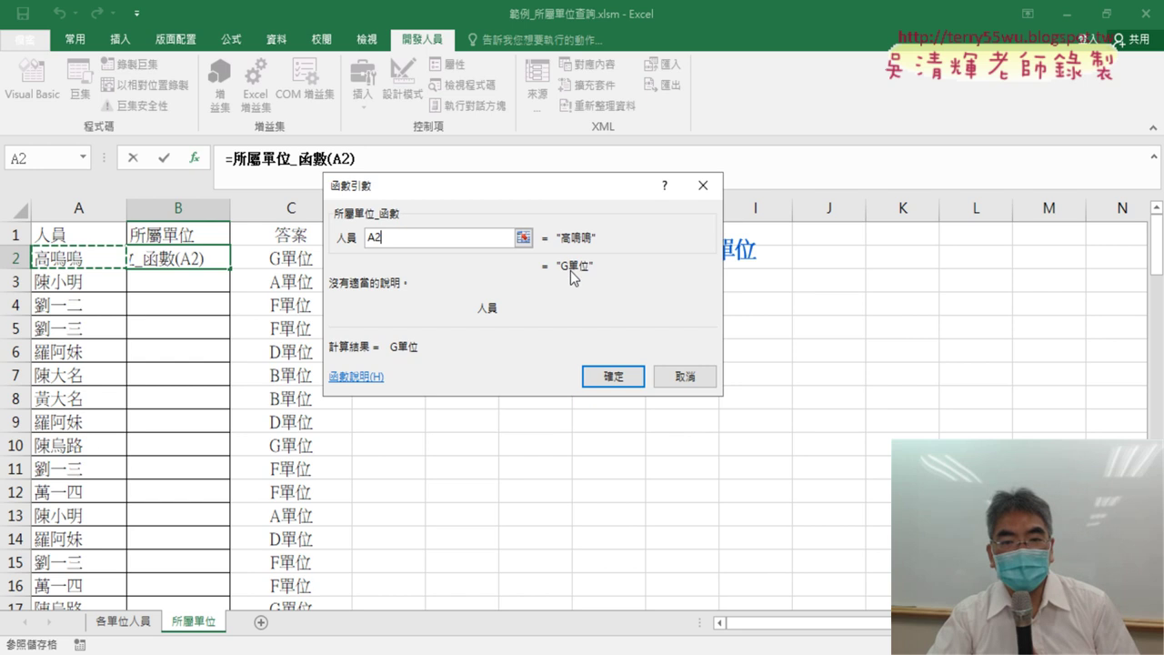
Confirm =所屬單位_函數(A2) in B2, fill it down column B, and reopen the VBA editor
{"action": "left_click", "coordinate": [614, 376]}
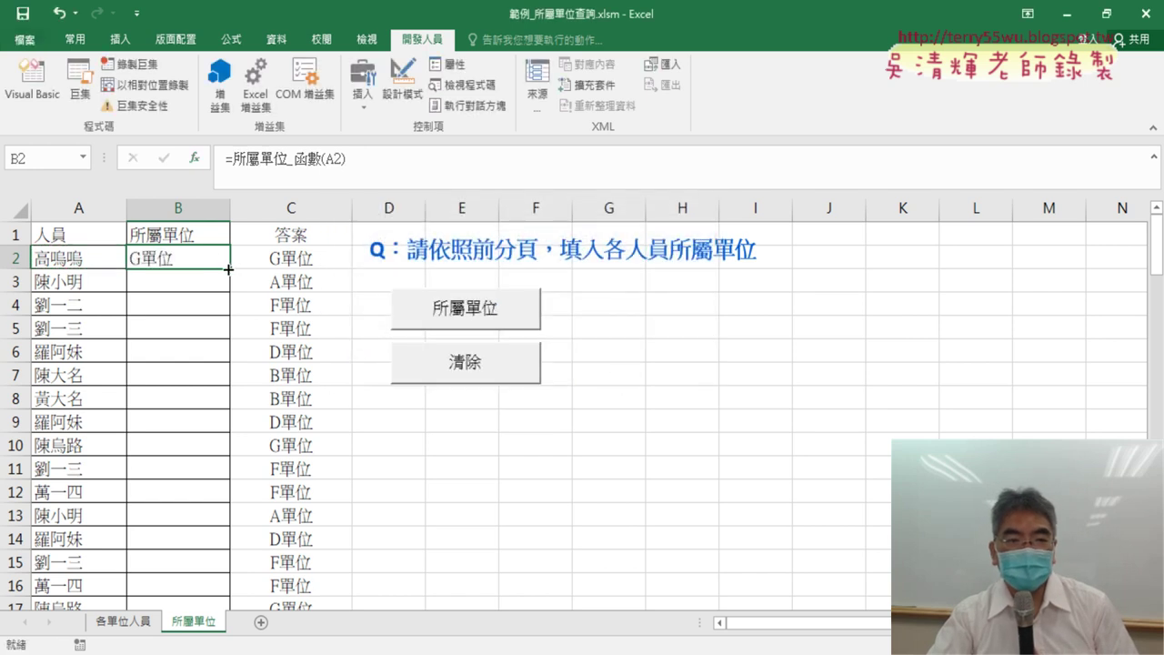
{"action": "double_click", "coordinate": [229, 269]}
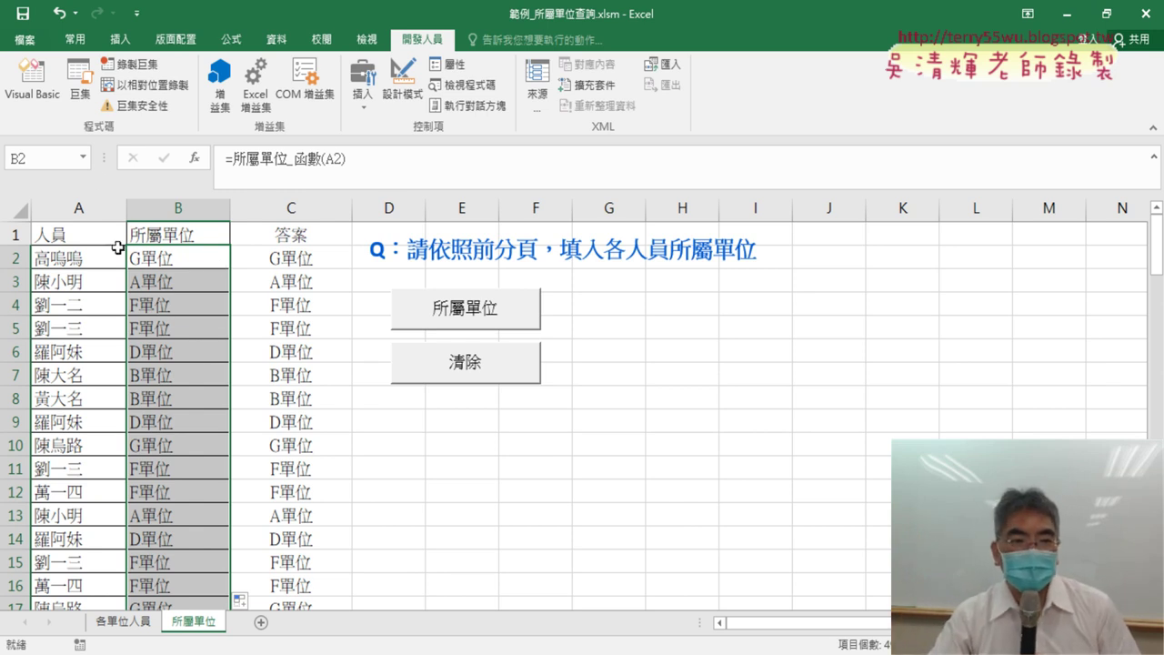
{"action": "left_click", "coordinate": [45, 84]}
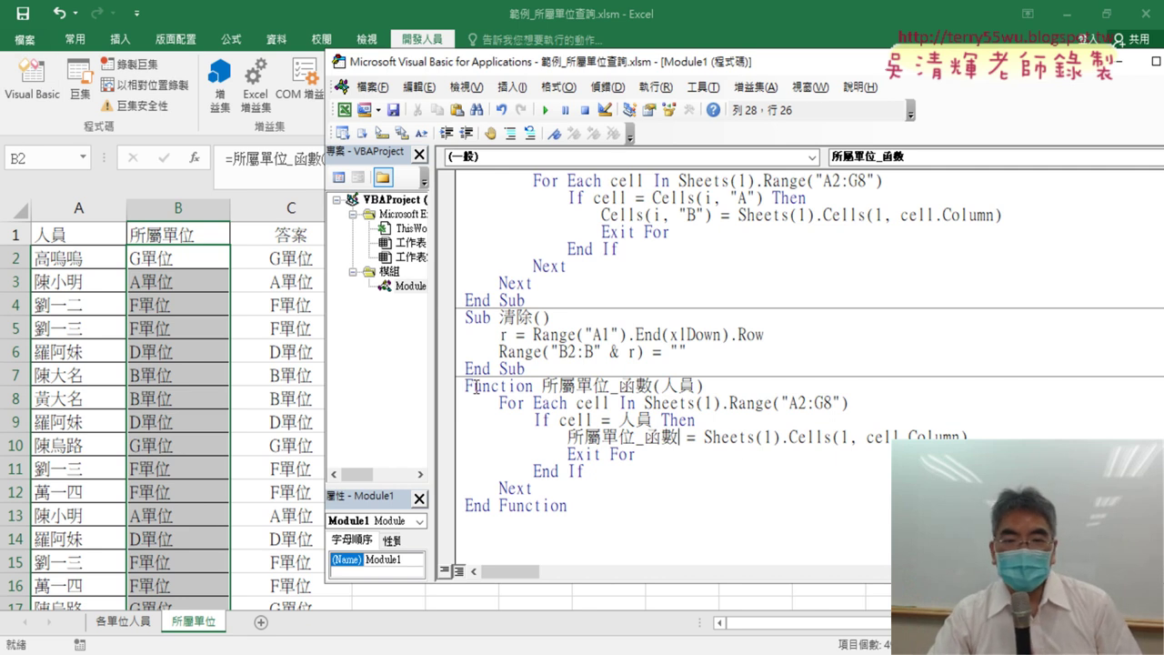
Delete the 所屬單位_函數 function's parameter and body, then undo to restore the full lookup code
{"action": "left_click_drag", "start_coordinate": [468, 388], "coordinate": [543, 385]}
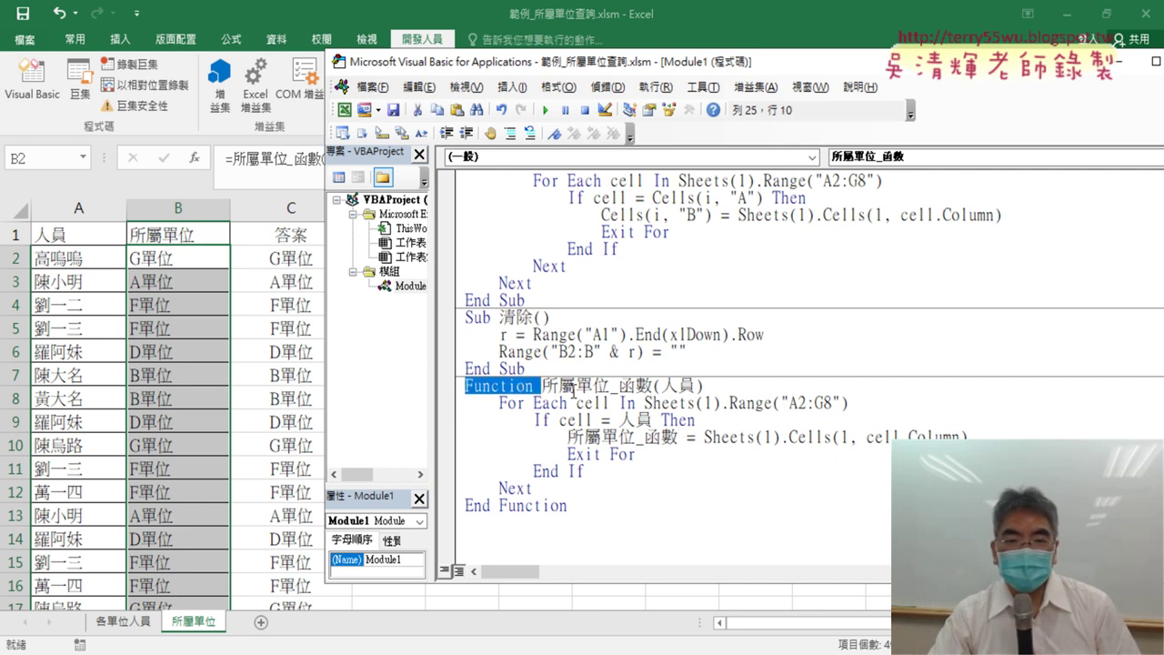
{"action": "left_click", "coordinate": [609, 388]}
{"action": "left_click_drag", "start_coordinate": [655, 388], "coordinate": [666, 499]}
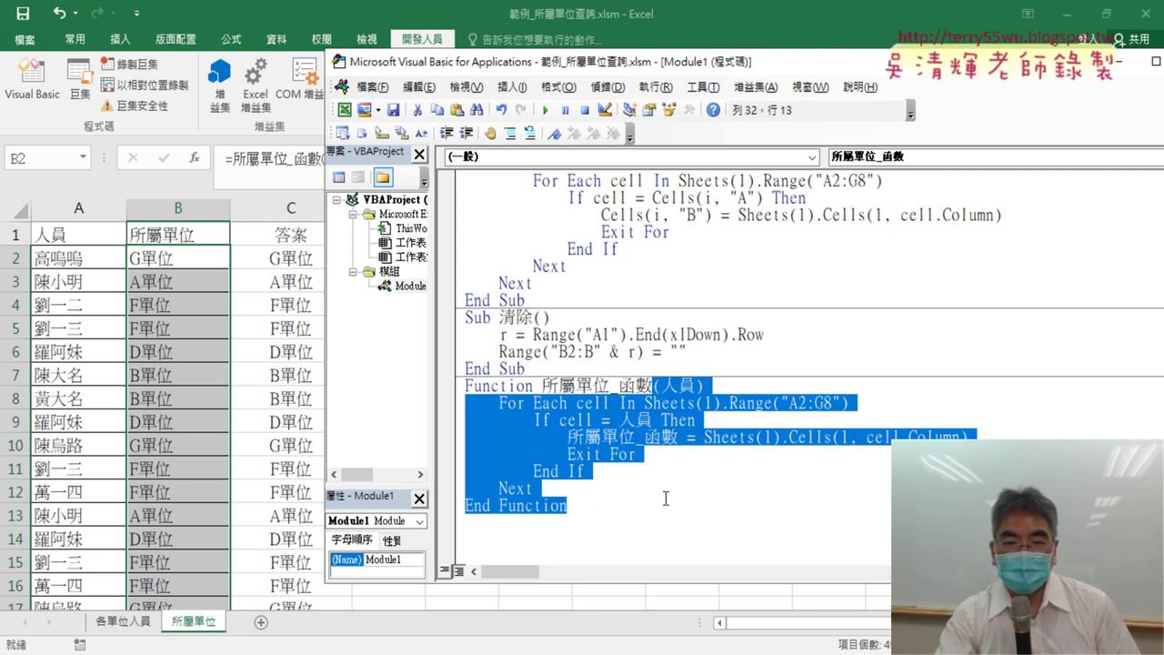
{"action": "key", "text": "Delete"}
{"action": "key", "text": "Return"}
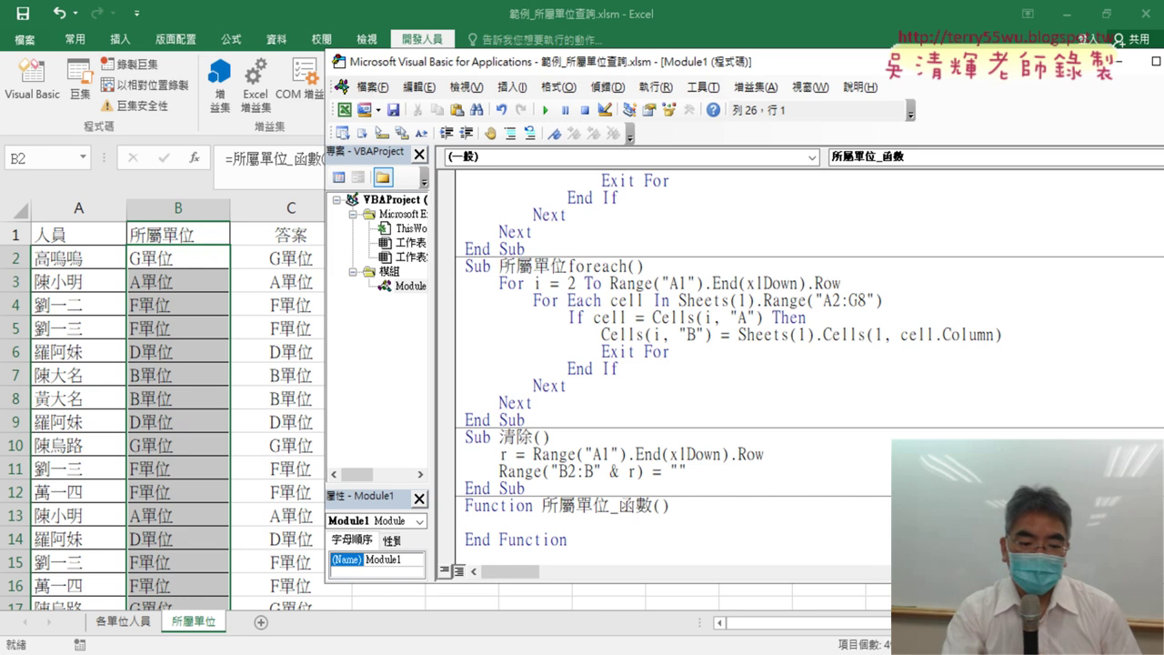
{"action": "key", "text": "ctrl+z"}
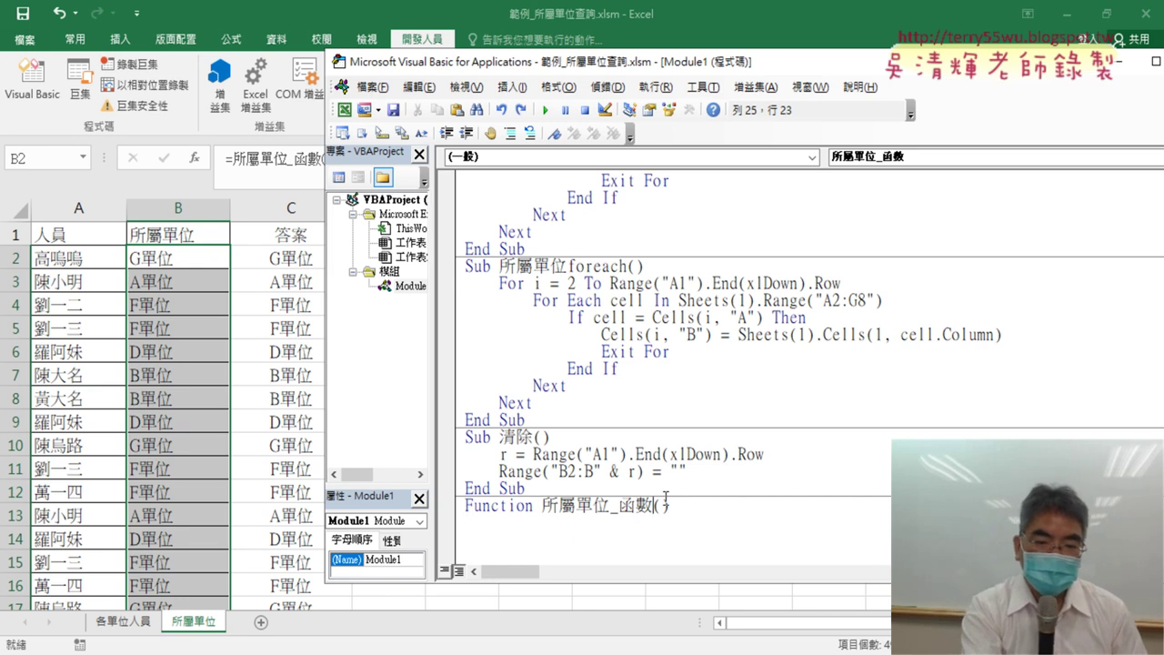
{"action": "key", "text": "ctrl+z"}
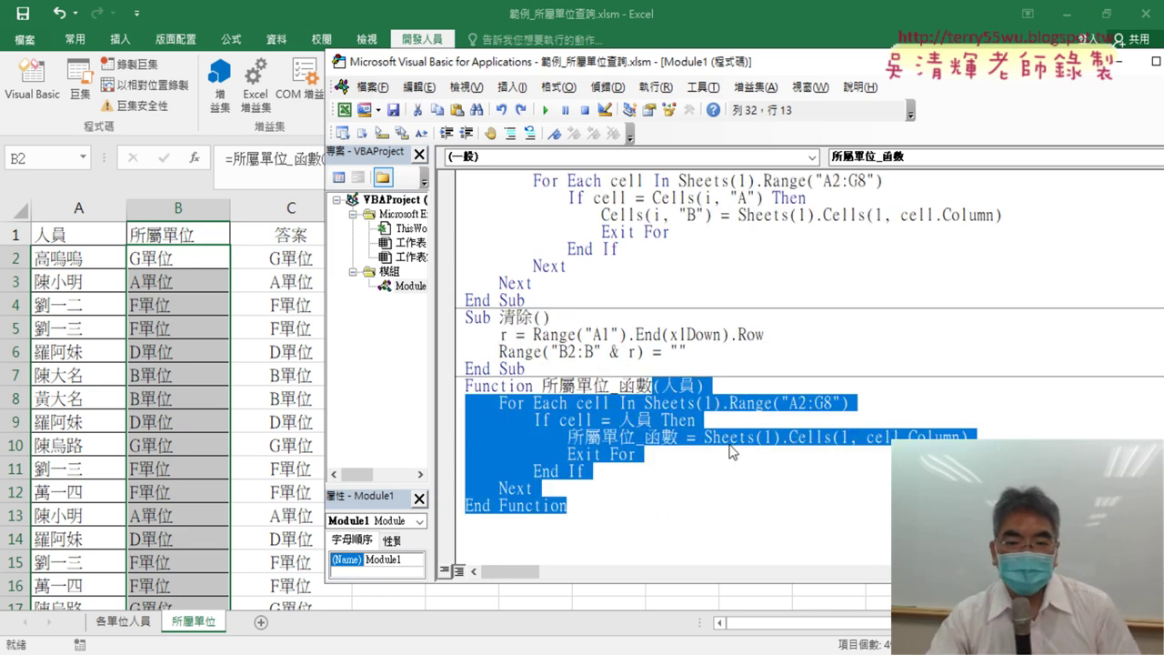
Compare the function's For Each loop with the loop in the 所屬單位foreach macro
{"action": "left_click_drag", "start_coordinate": [551, 488], "coordinate": [451, 403]}
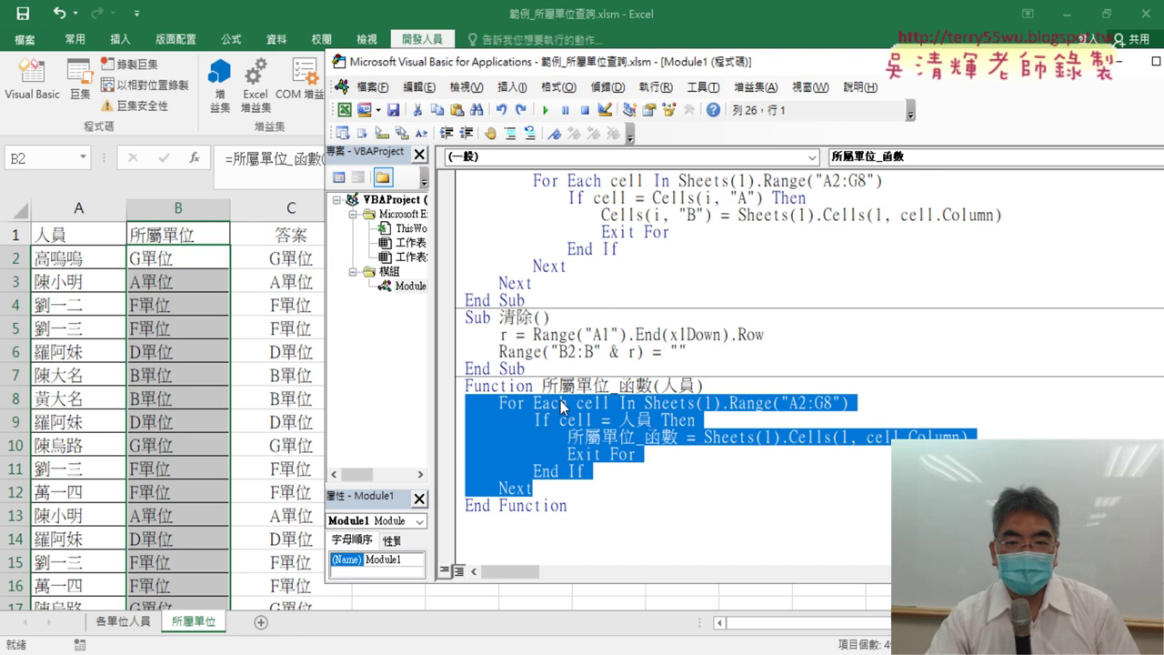
{"action": "scroll", "coordinate": [602, 328], "scroll_direction": "up", "scroll_amount": 2}
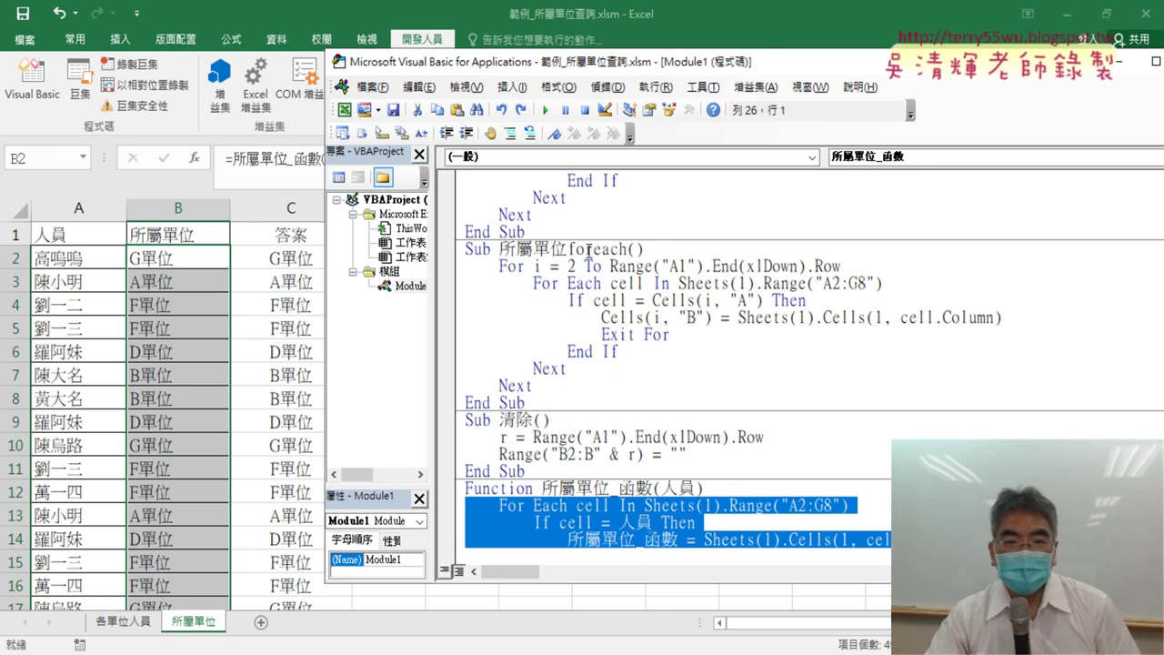
{"action": "left_click_drag", "start_coordinate": [500, 248], "coordinate": [628, 248]}
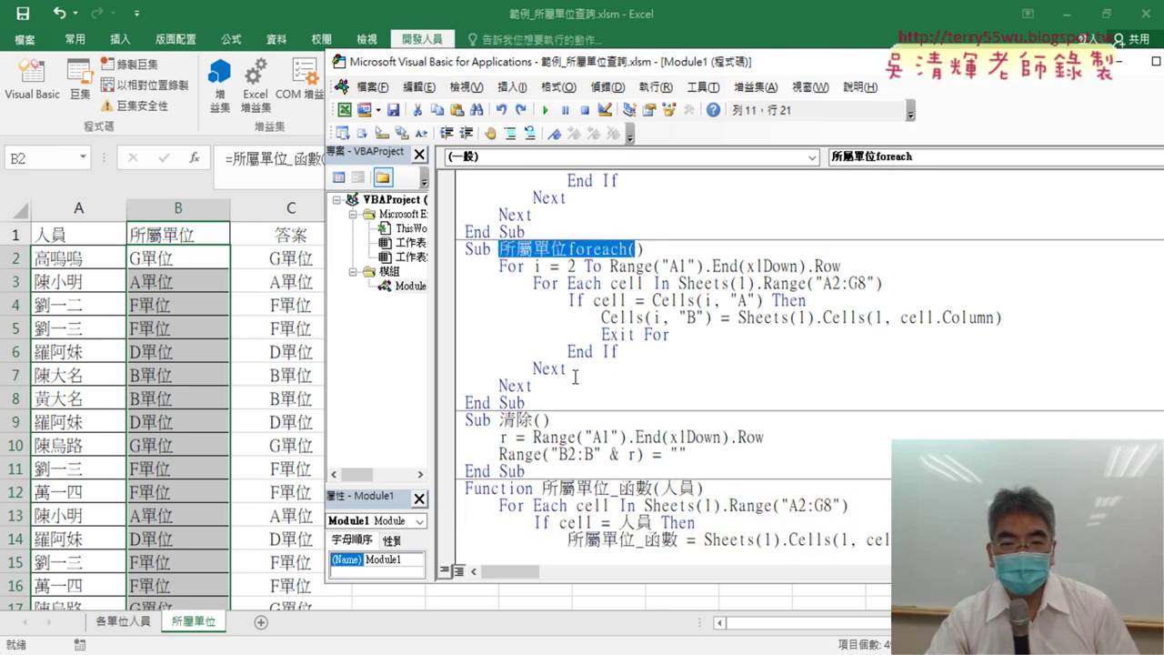
{"action": "left_click_drag", "start_coordinate": [575, 373], "coordinate": [455, 283]}
{"action": "scroll", "coordinate": [553, 268], "scroll_direction": "down", "scroll_amount": 1}
{"action": "scroll", "coordinate": [554, 268], "scroll_direction": "down", "scroll_amount": 1}
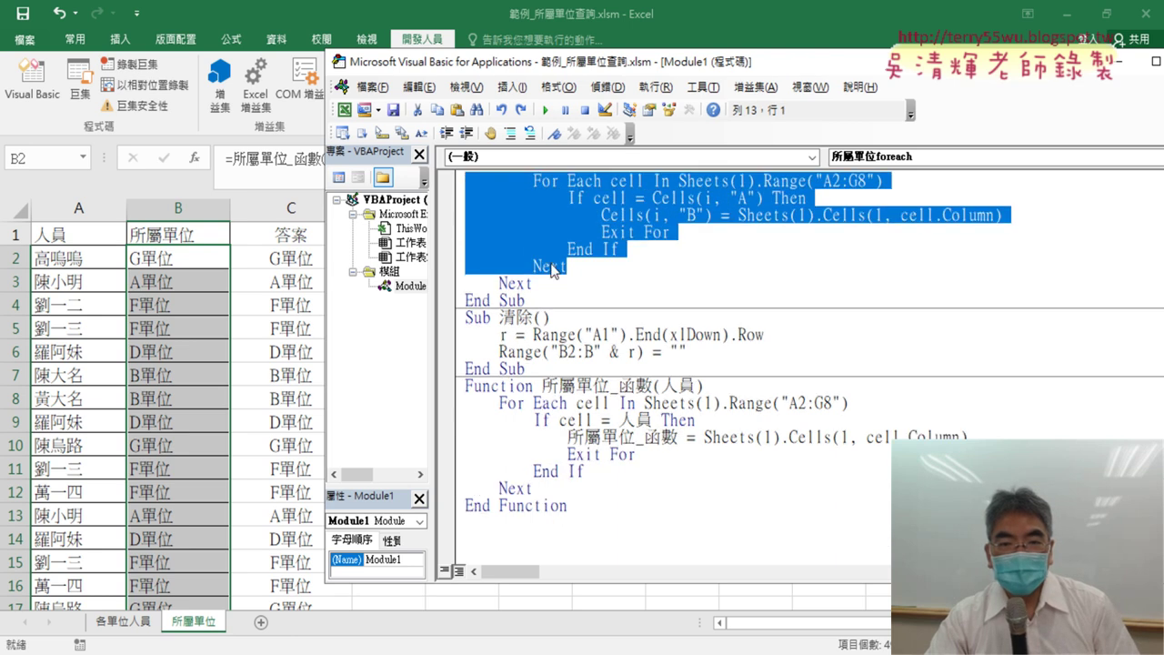
{"action": "left_click_drag", "start_coordinate": [547, 490], "coordinate": [465, 402]}
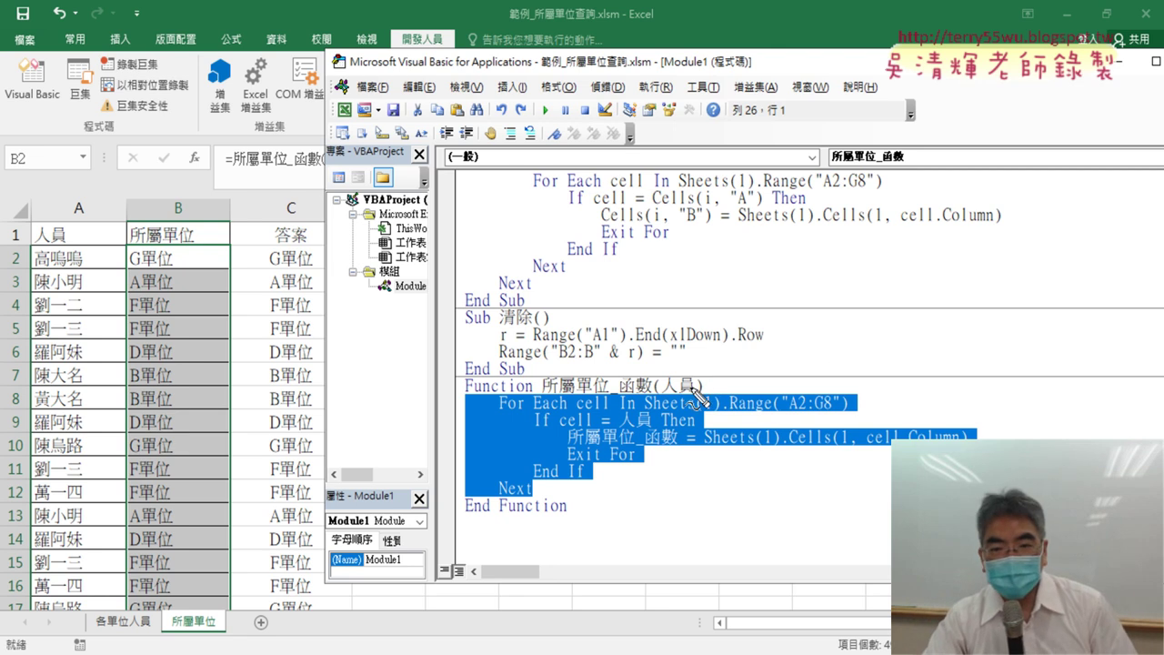
{"action": "left_click_drag", "start_coordinate": [662, 377], "coordinate": [695, 394]}
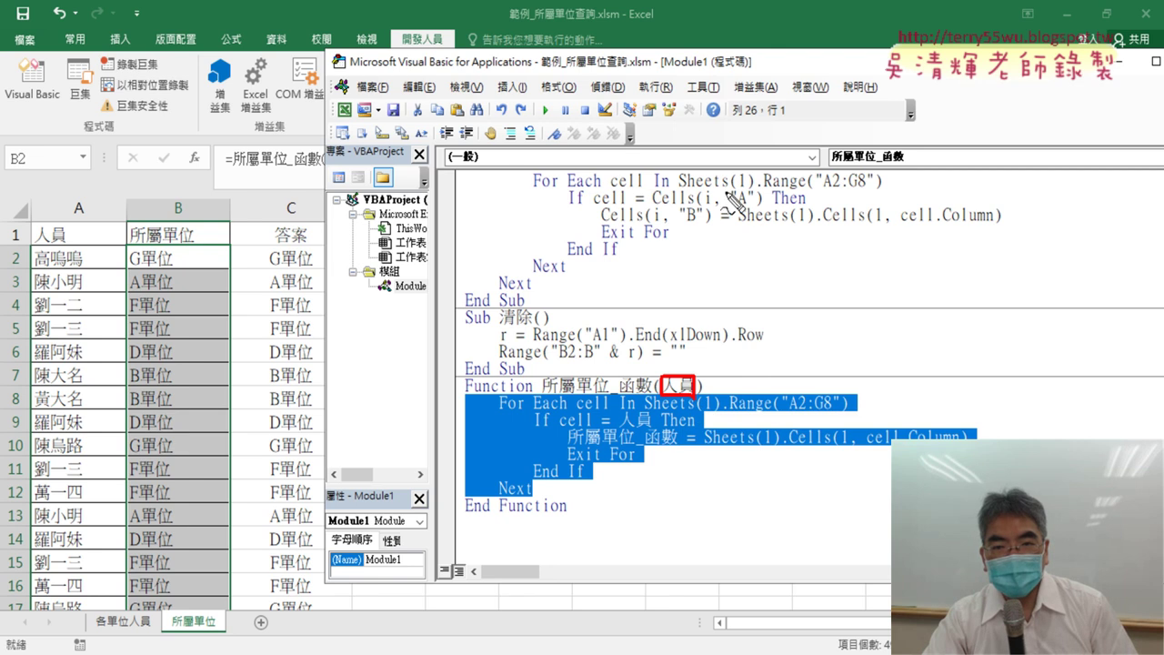
{"action": "left_click_drag", "start_coordinate": [666, 207], "coordinate": [760, 207]}
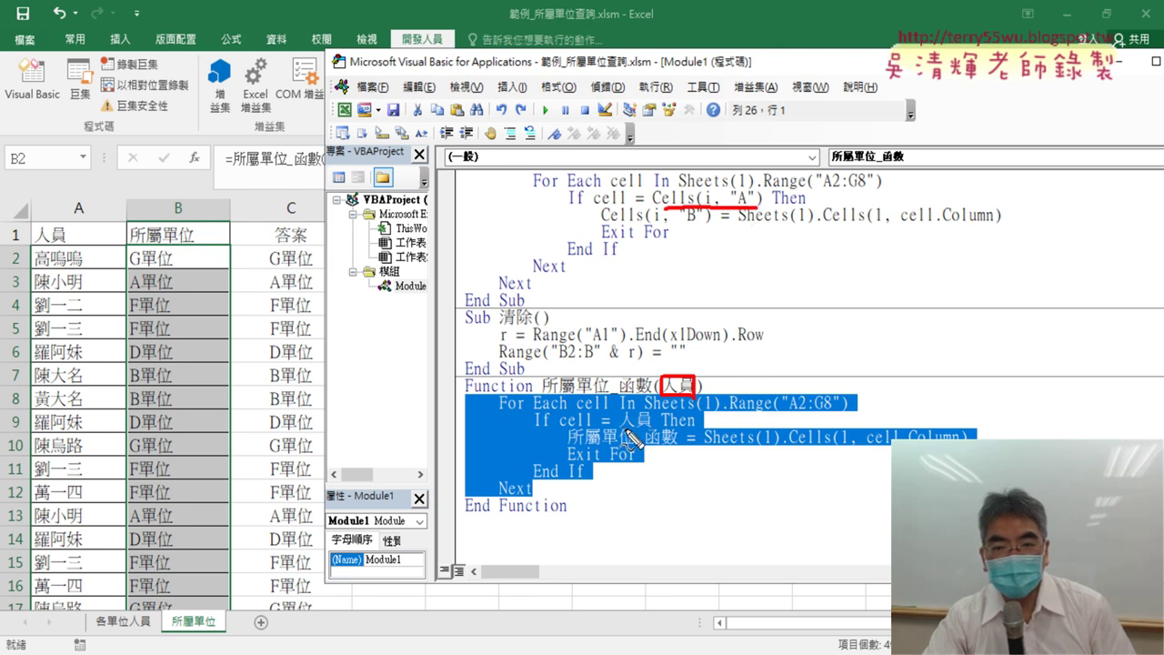
{"action": "left_click_drag", "start_coordinate": [626, 426], "coordinate": [648, 425]}
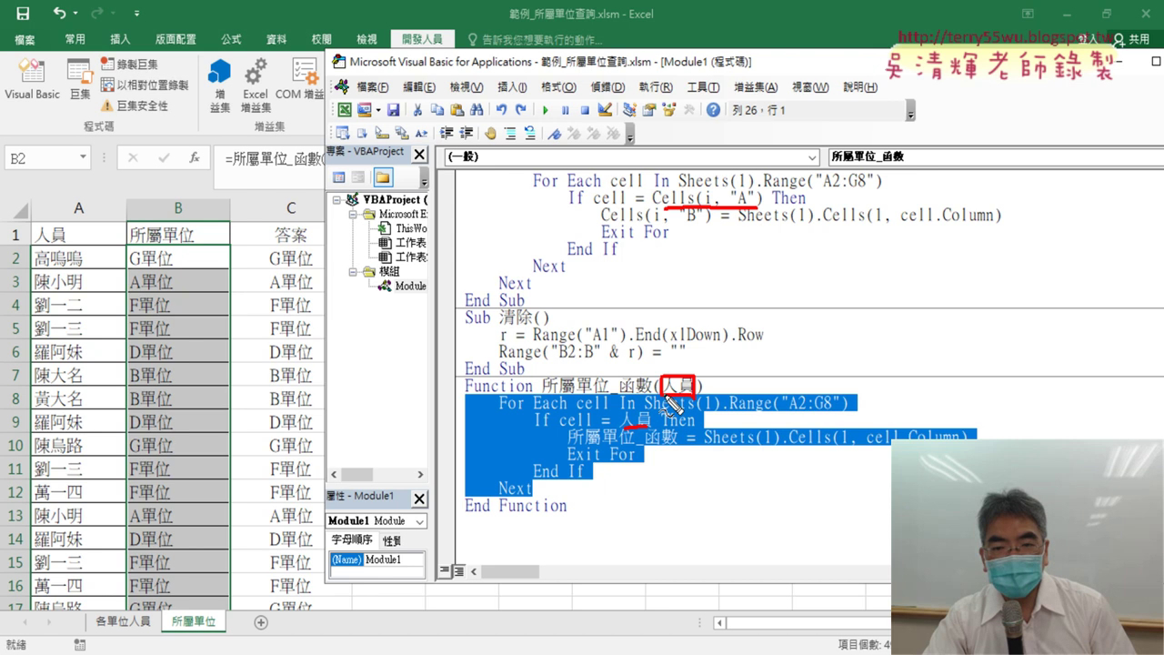
{"action": "left_click_drag", "start_coordinate": [689, 391], "coordinate": [652, 416]}
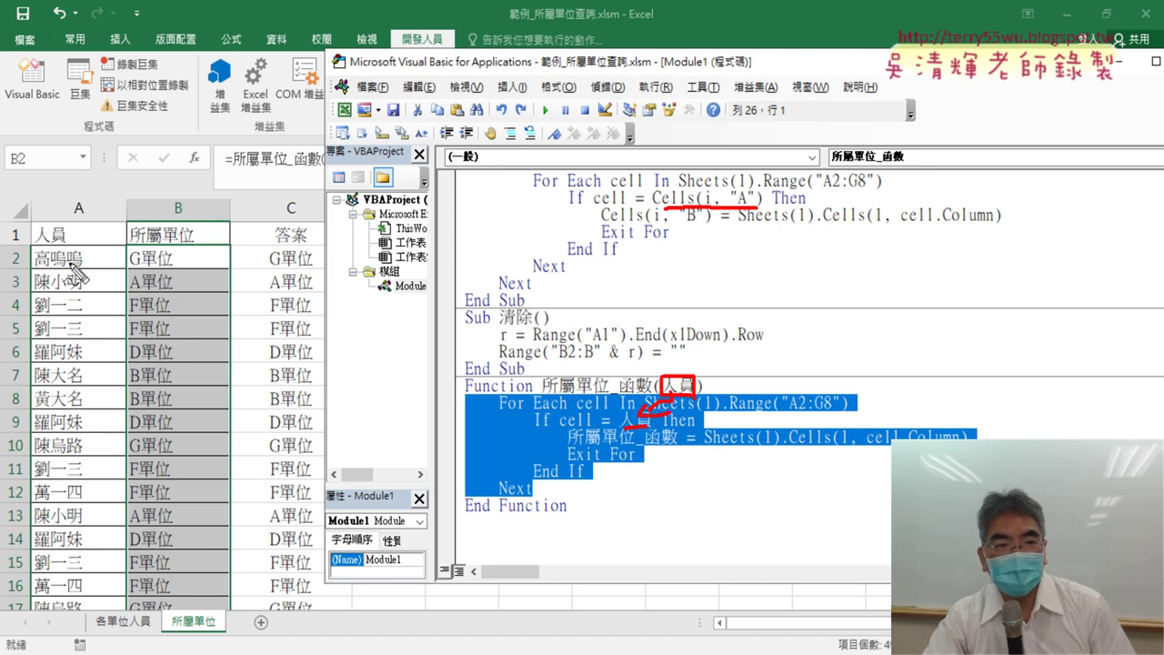
{"action": "left_click_drag", "start_coordinate": [83, 273], "coordinate": [653, 364]}
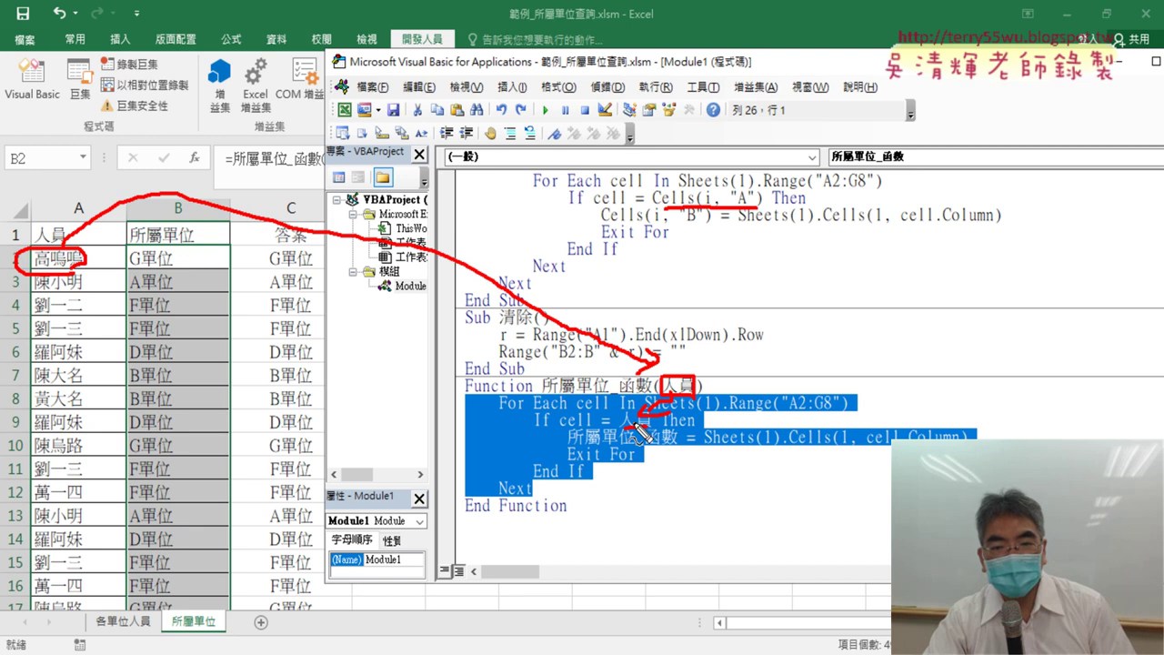
{"action": "left_click_drag", "start_coordinate": [739, 411], "coordinate": [847, 414]}
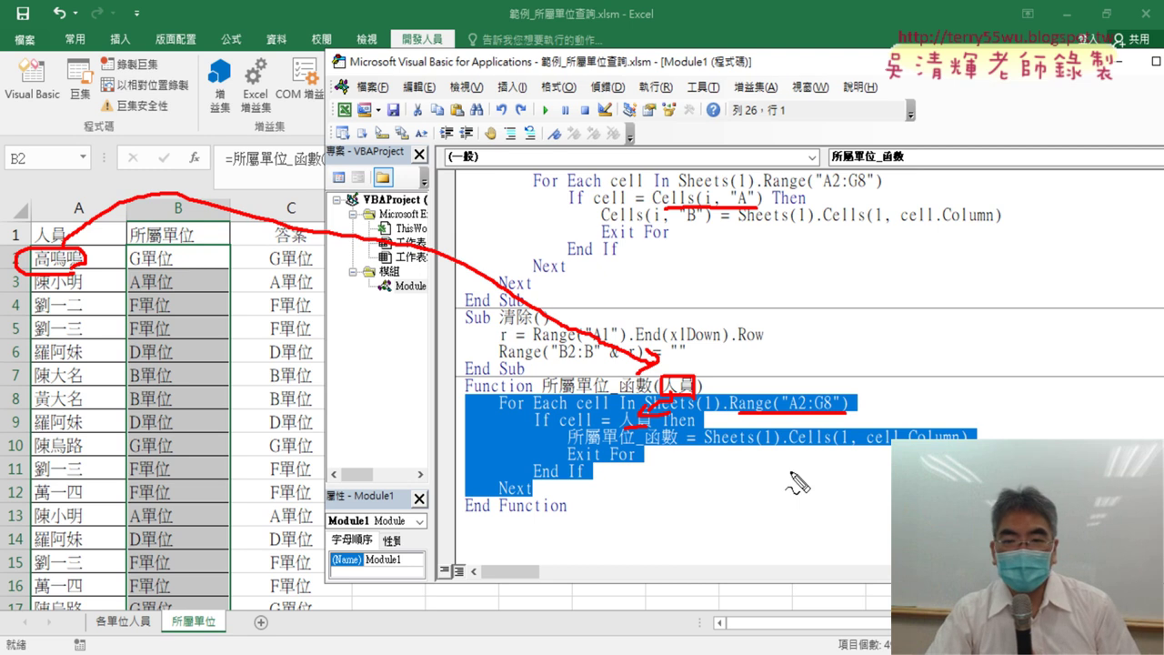
{"action": "mouse_move", "coordinate": [678, 443]}
{"action": "left_mouse_down"}
{"action": "mouse_move", "coordinate": [624, 447]}
{"action": "mouse_move", "coordinate": [678, 443]}
{"action": "left_mouse_up"}
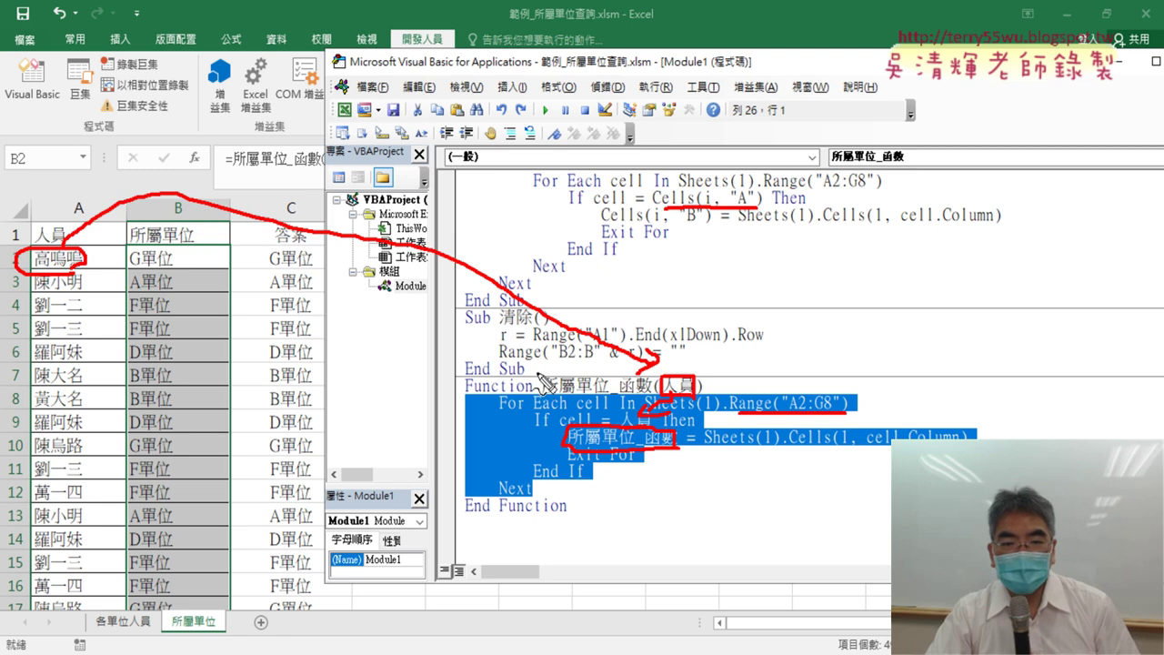
{"action": "left_click_drag", "start_coordinate": [543, 382], "coordinate": [662, 397]}
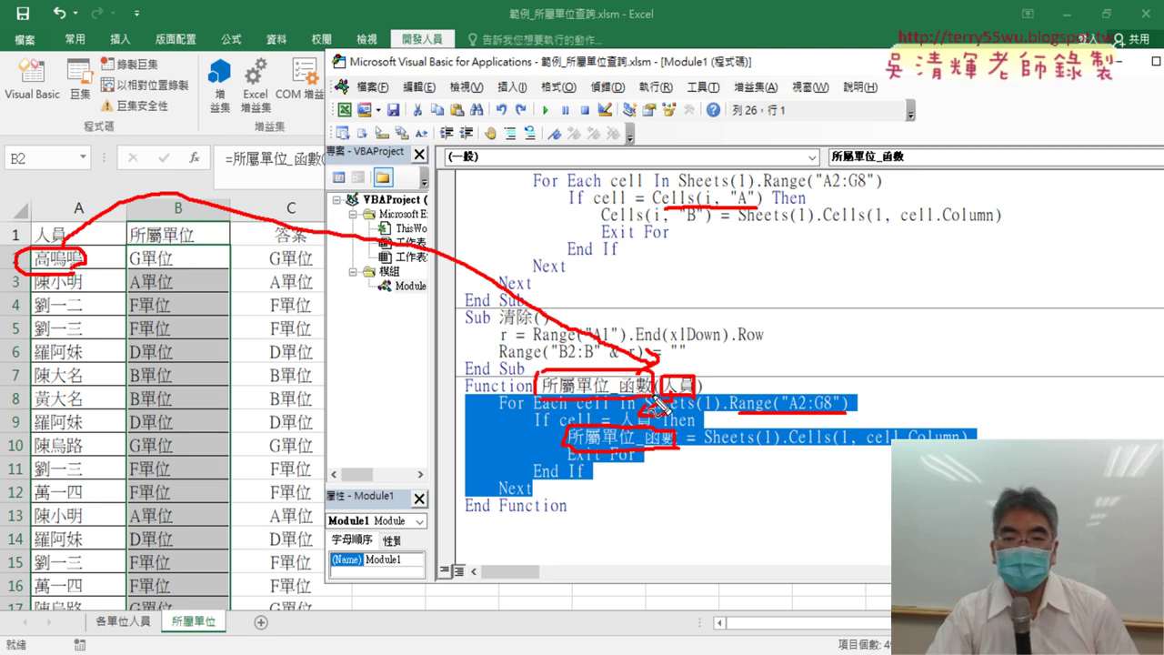
{"action": "mouse_move", "coordinate": [675, 443]}
{"action": "left_mouse_down"}
{"action": "mouse_move", "coordinate": [684, 473]}
{"action": "mouse_move", "coordinate": [671, 455]}
{"action": "mouse_move", "coordinate": [682, 455]}
{"action": "left_mouse_up"}
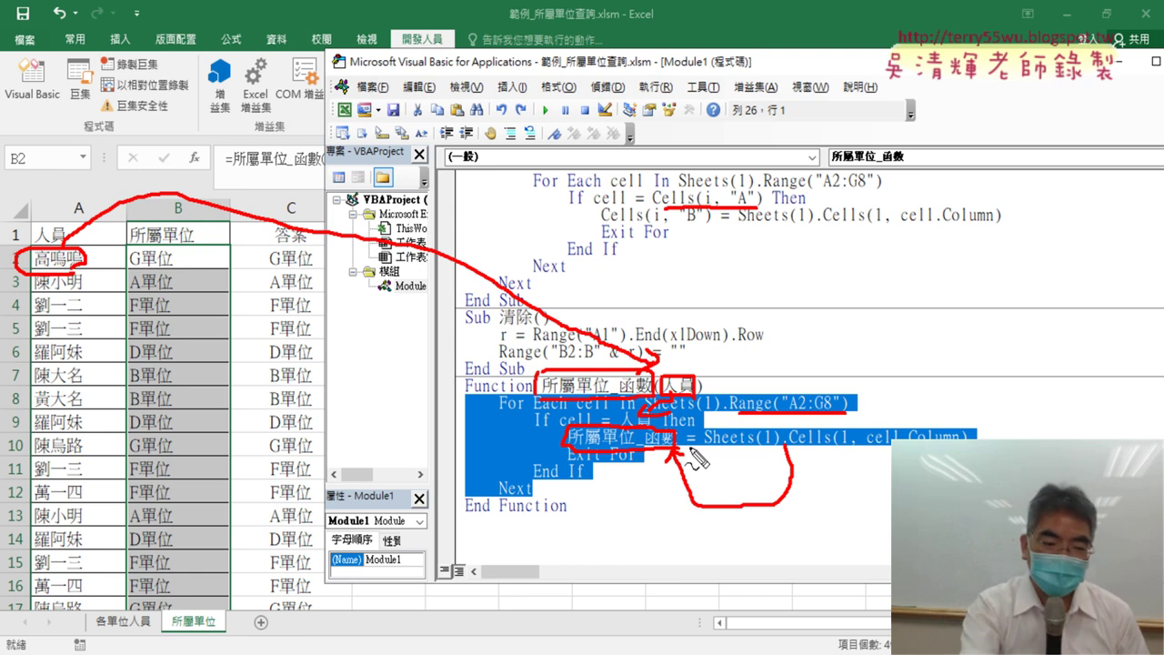
{"action": "key", "text": "Escape"}
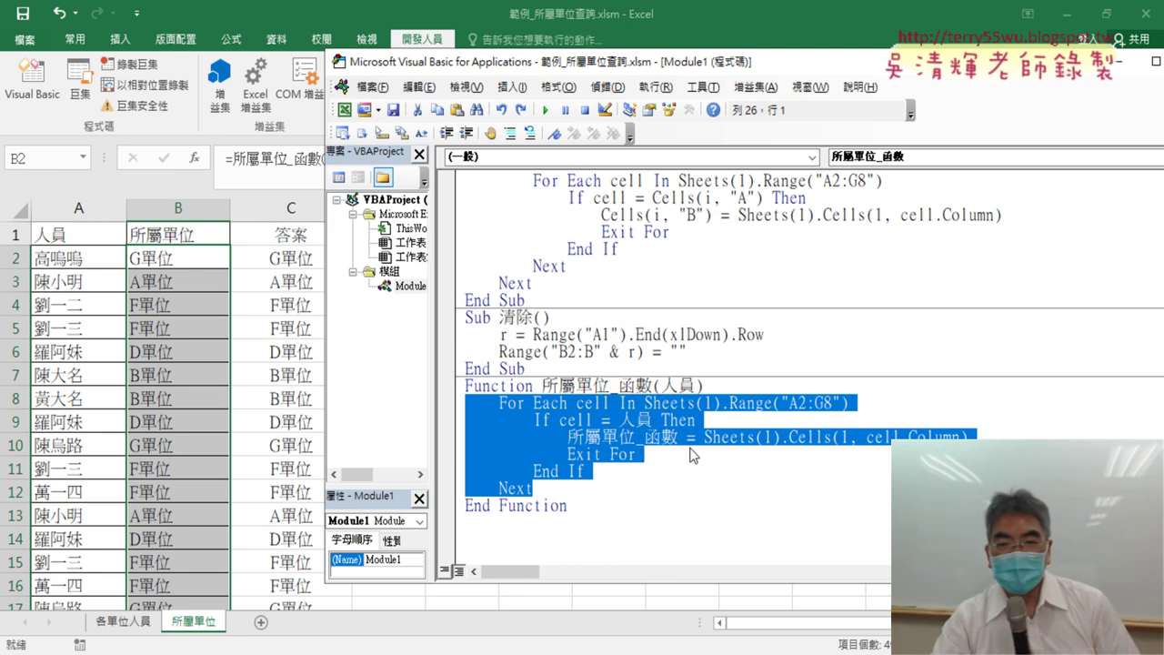
Open the Macros list from Run Sub and close it without running anything
{"action": "left_click", "coordinate": [806, 417]}
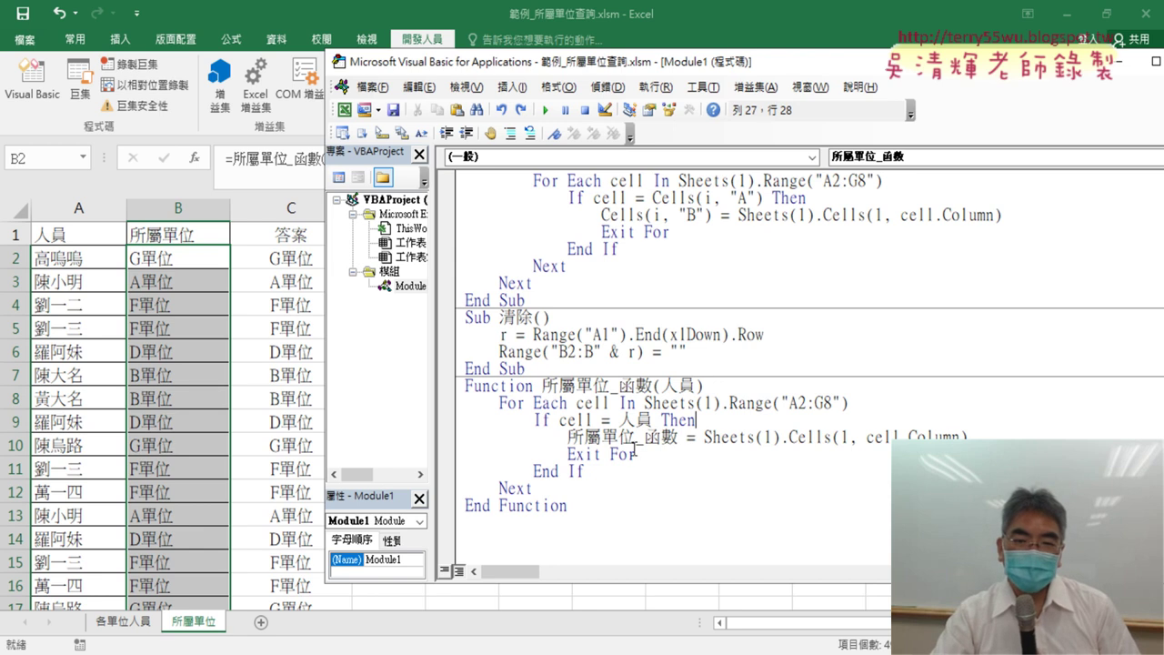
{"action": "left_click", "coordinate": [546, 110]}
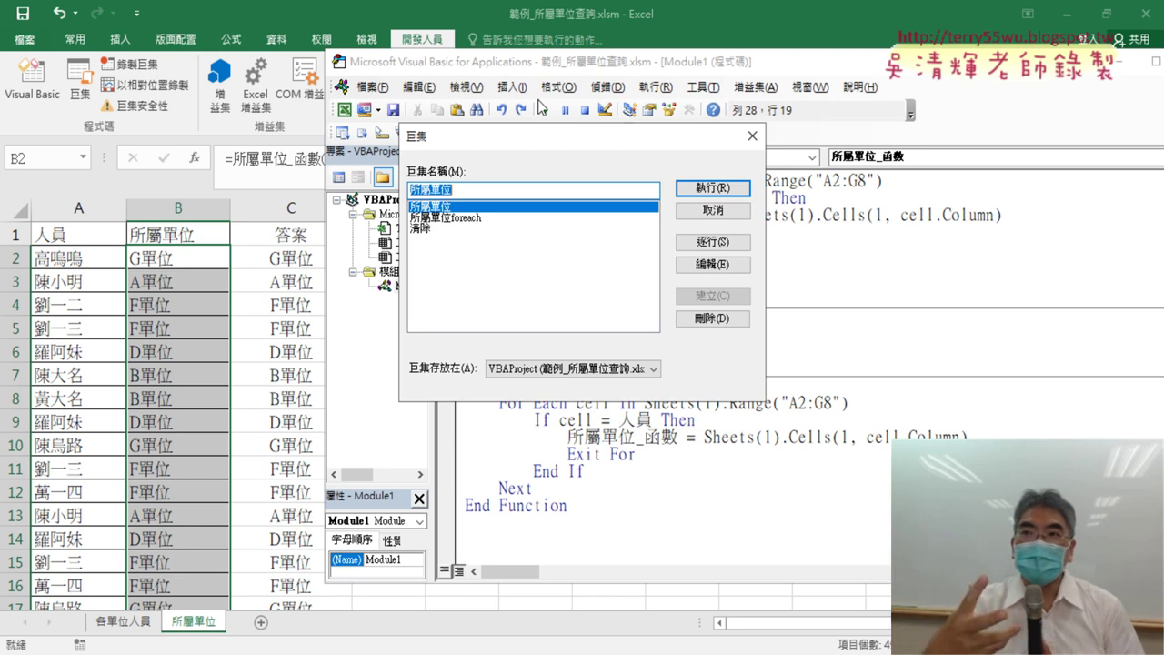
{"action": "left_click", "coordinate": [751, 138]}
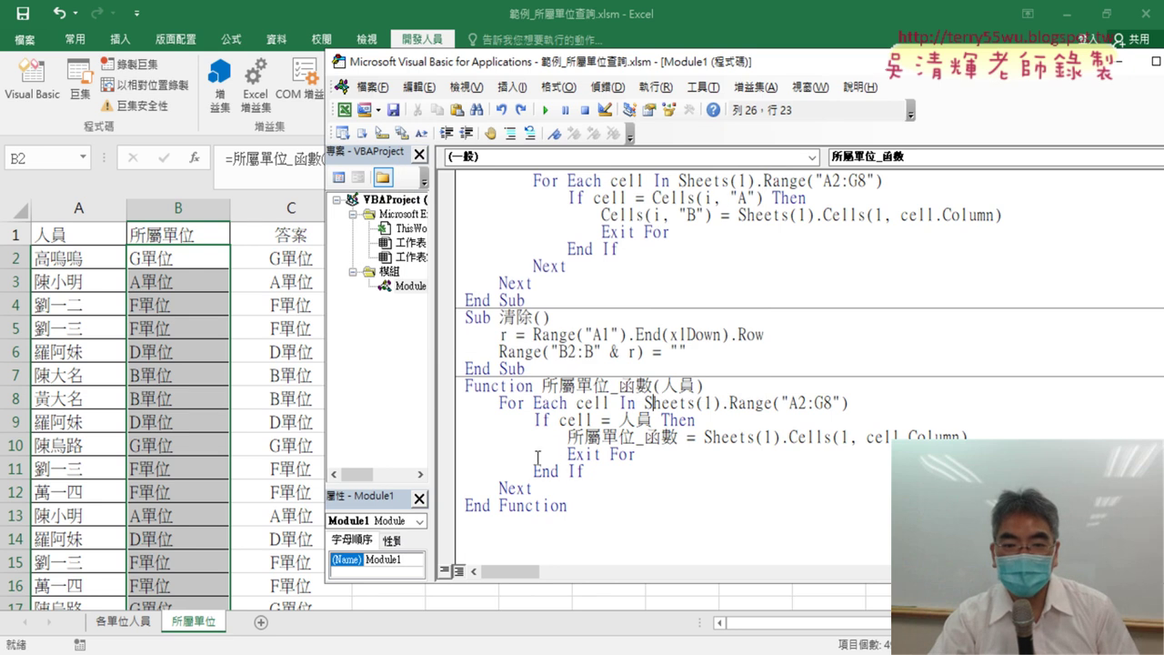
Select the whole 所屬單位_函數 function block in the Google Docs code document
{"action": "left_click_drag", "start_coordinate": [587, 506], "coordinate": [444, 387]}
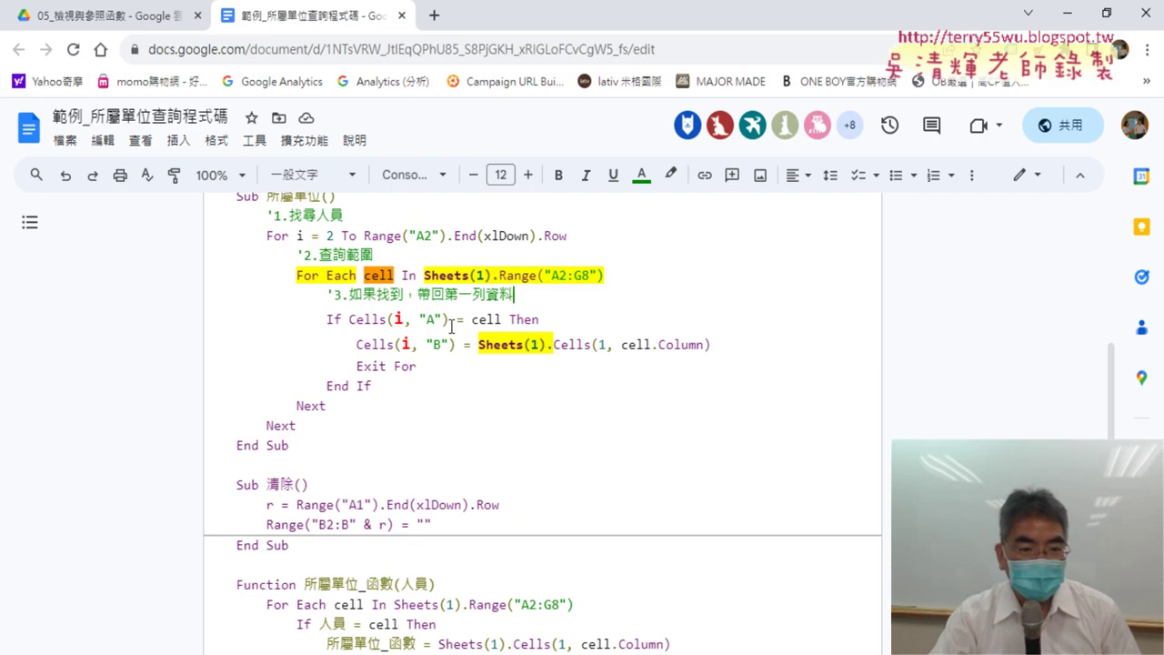
{"action": "scroll", "coordinate": [451, 326], "scroll_direction": "down", "scroll_amount": 3}
{"action": "scroll", "coordinate": [433, 328], "scroll_direction": "down", "scroll_amount": 1}
{"action": "left_click_drag", "start_coordinate": [347, 346], "coordinate": [193, 232]}
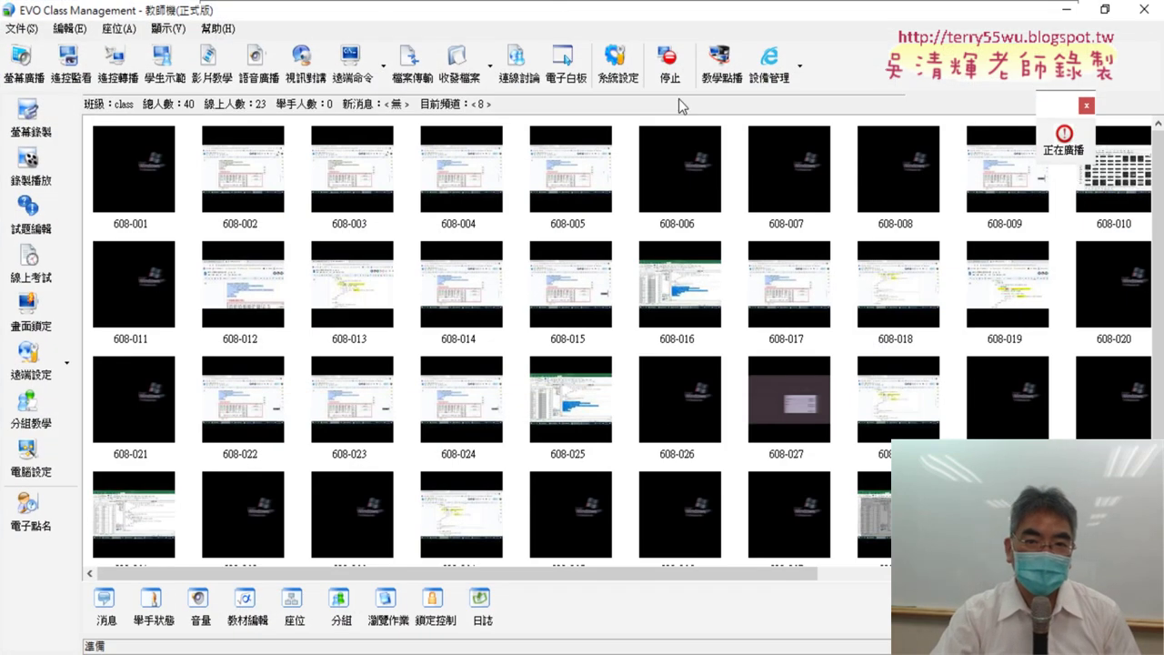
Stop the screen broadcast with the 停止 button in EVO Class Management
{"action": "left_click", "coordinate": [667, 78]}
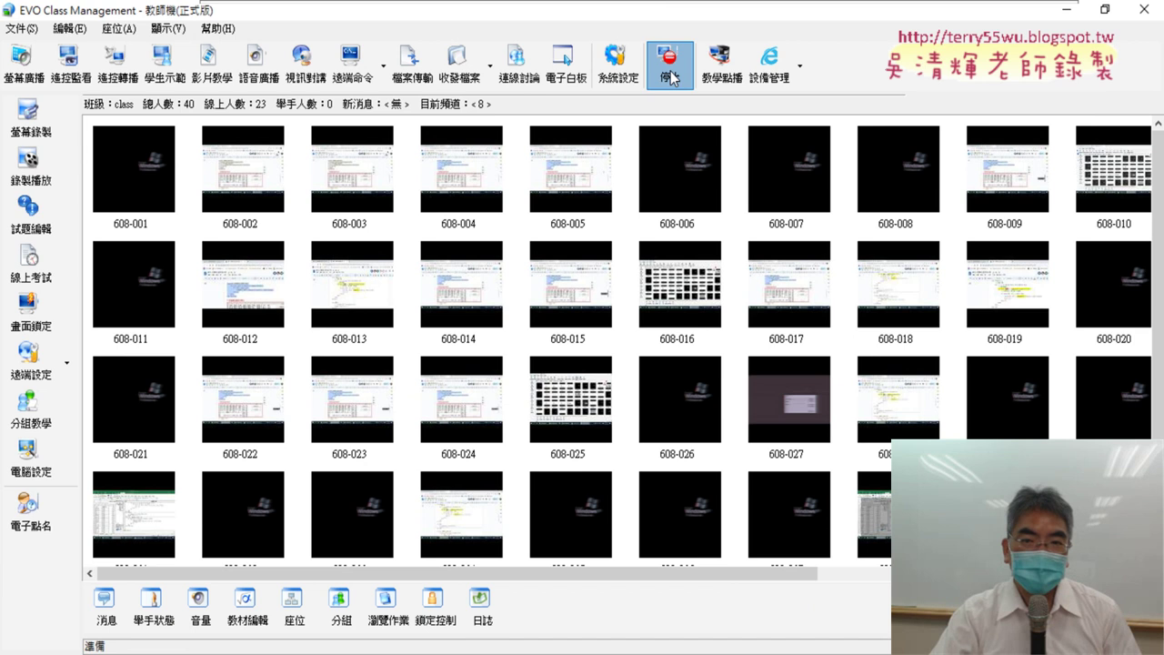